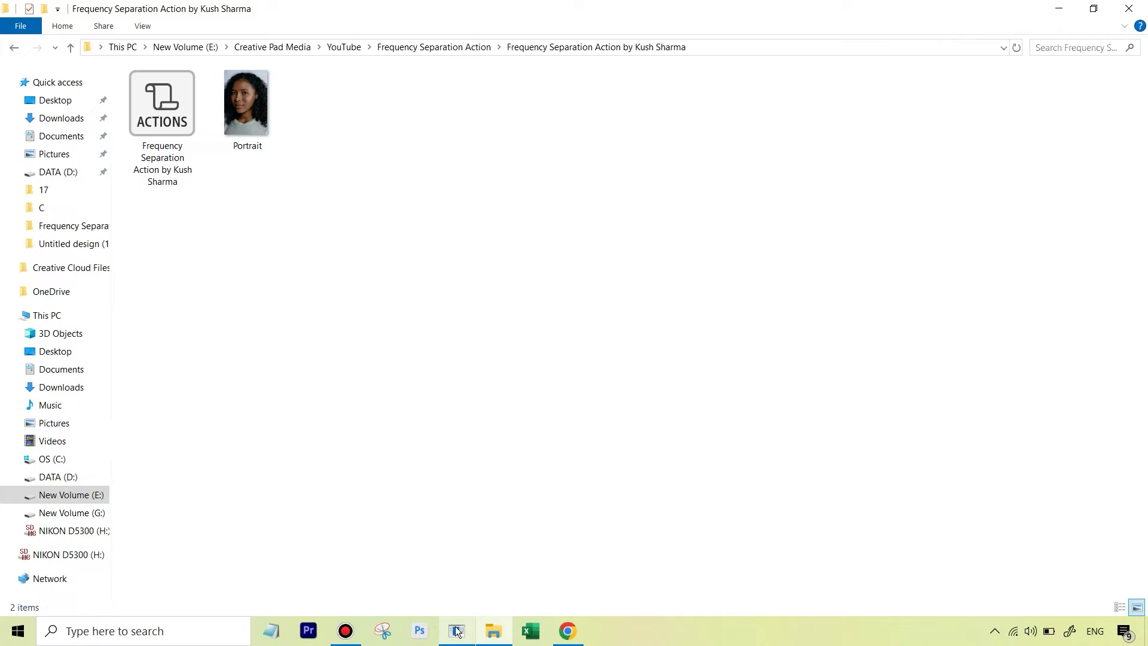
Bring the portrait window forward, show the Actions panel and open its flyout menu
left_click(454, 556)
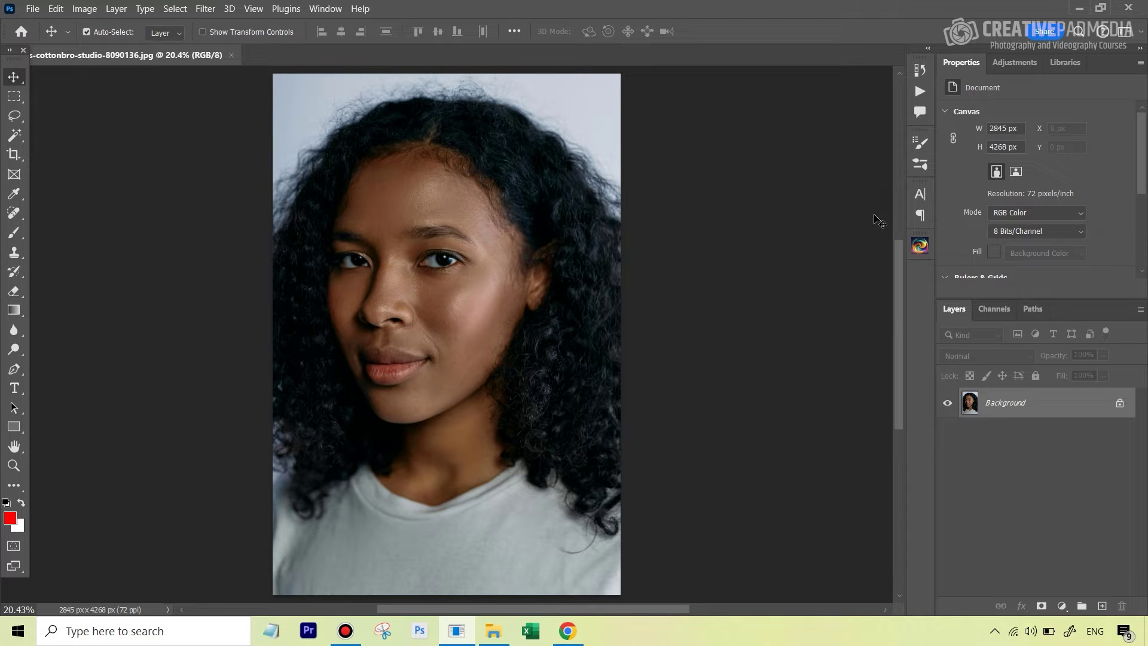
left_click(326, 10)
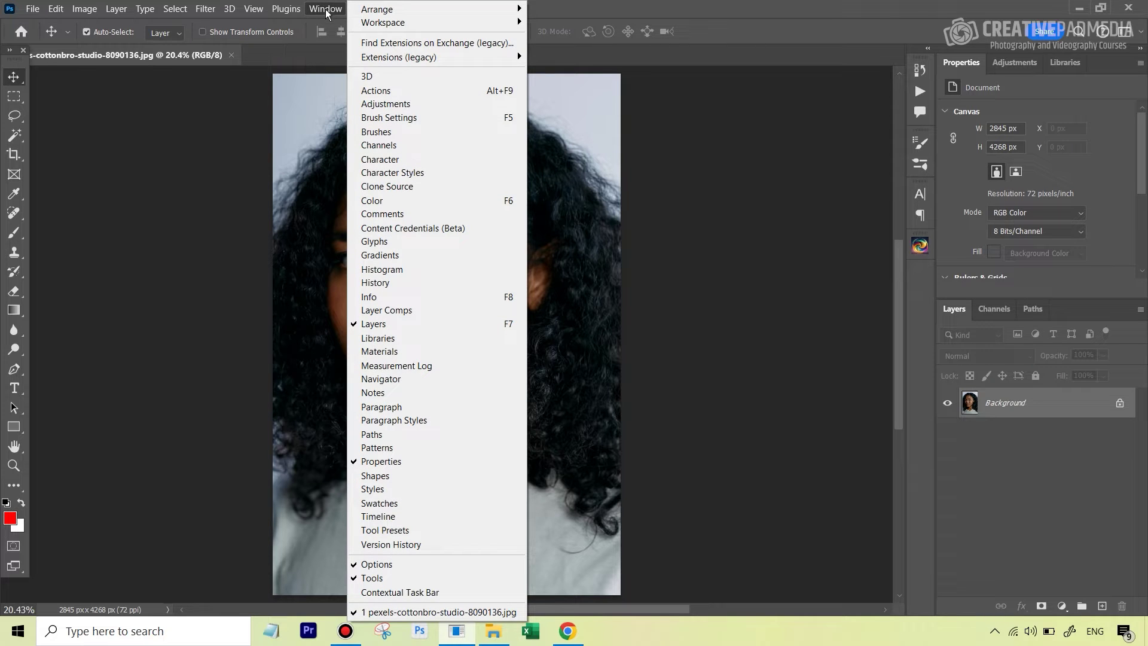
left_click(398, 91)
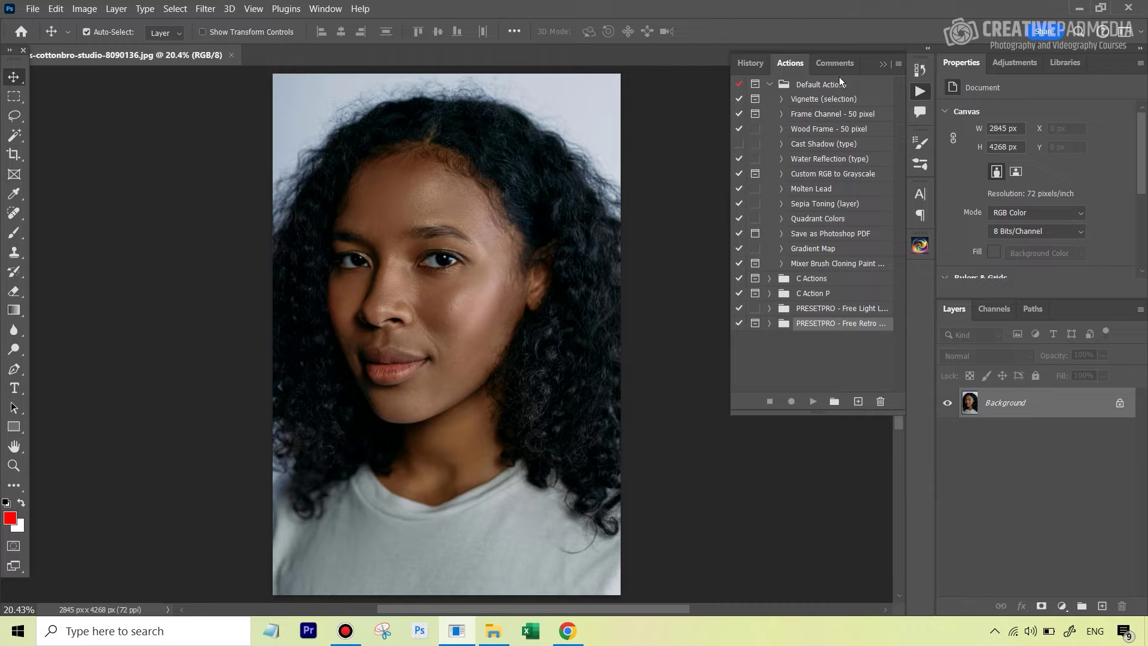
left_click(899, 65)
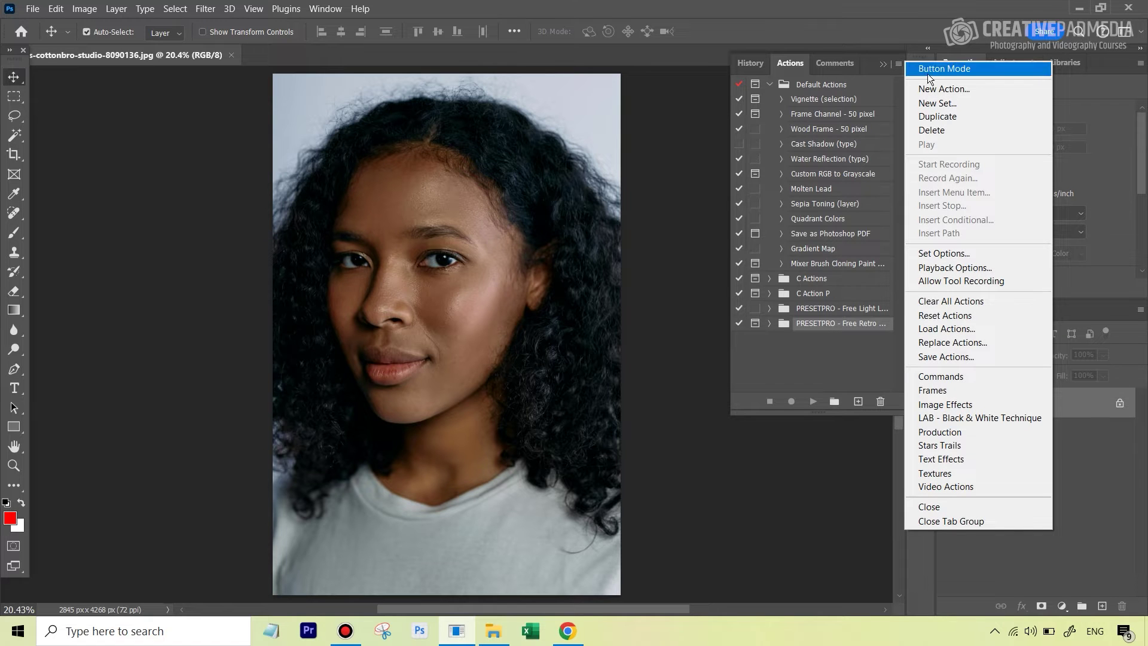
Load the ACTIONS .atn file to add the Photoshop Actions by Kush set
left_click(971, 327)
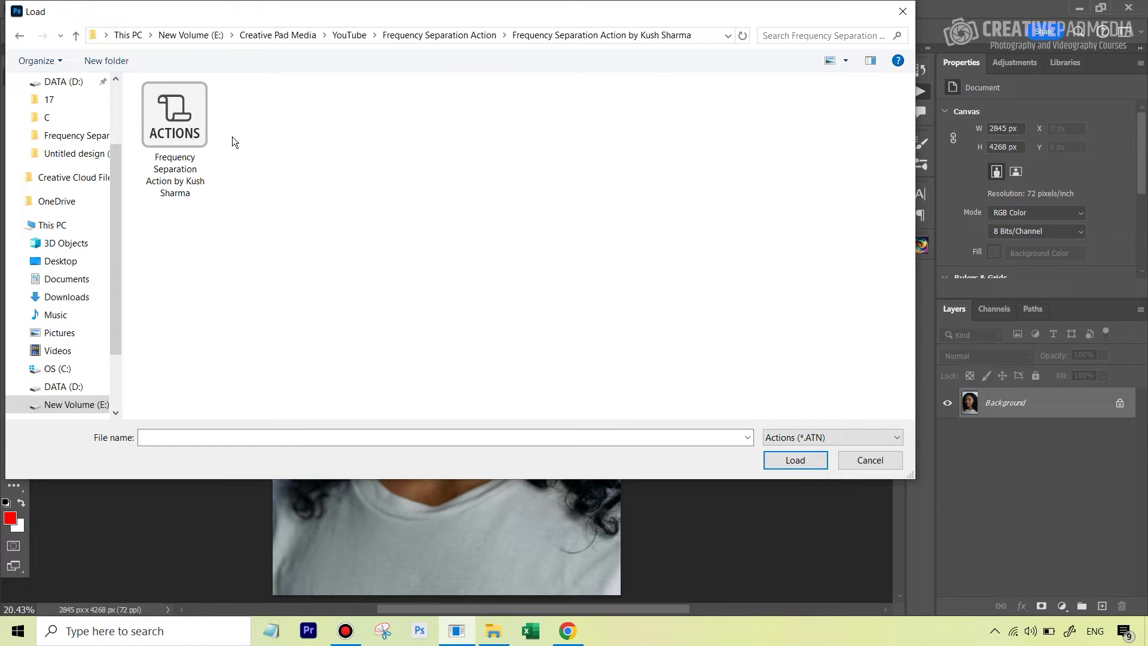
double_click(191, 122)
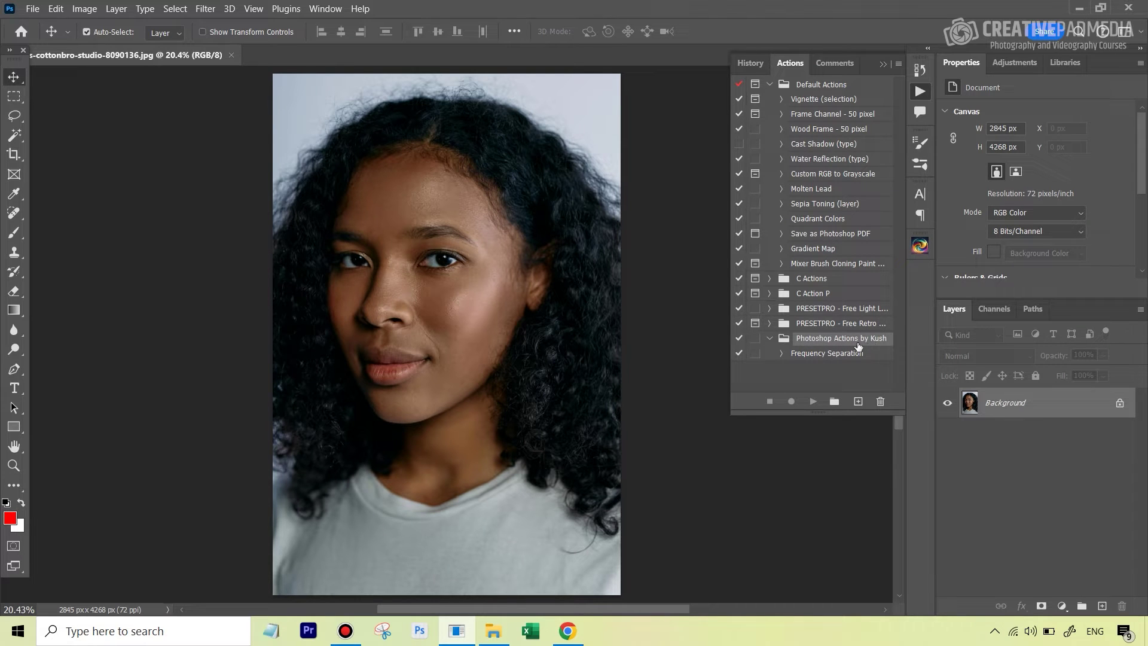
left_click(770, 339)
left_click(770, 339)
Play the Frequency Separation action, inspect the new layers, and target the Color and Tones layer
left_click(825, 356)
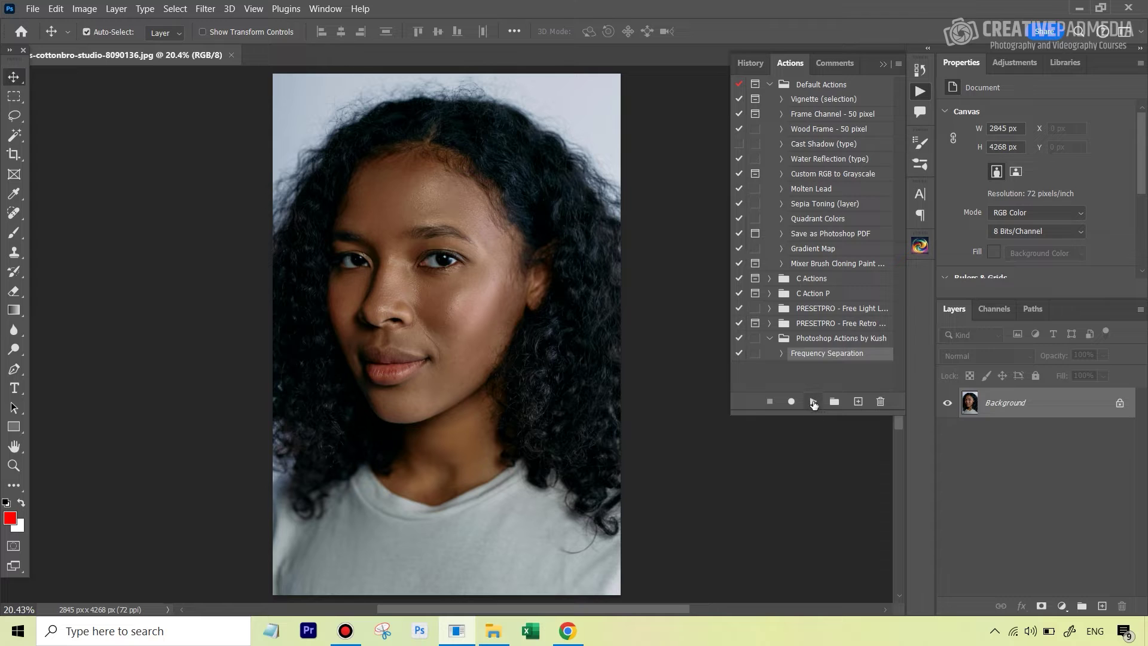
left_click(813, 402)
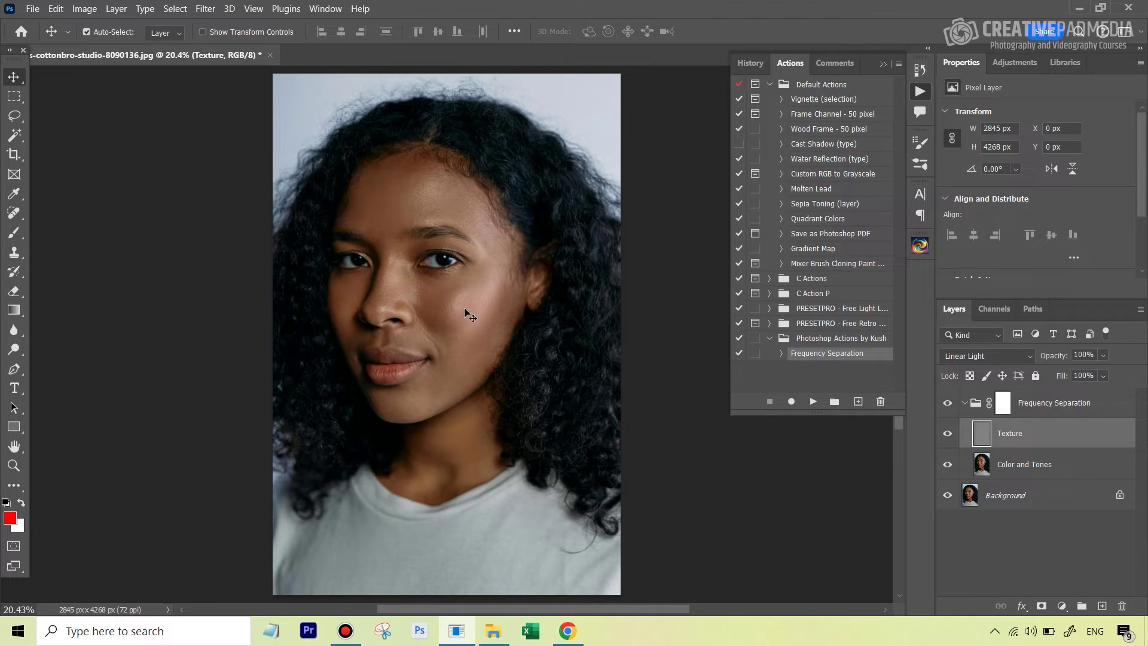
left_click(1026, 470)
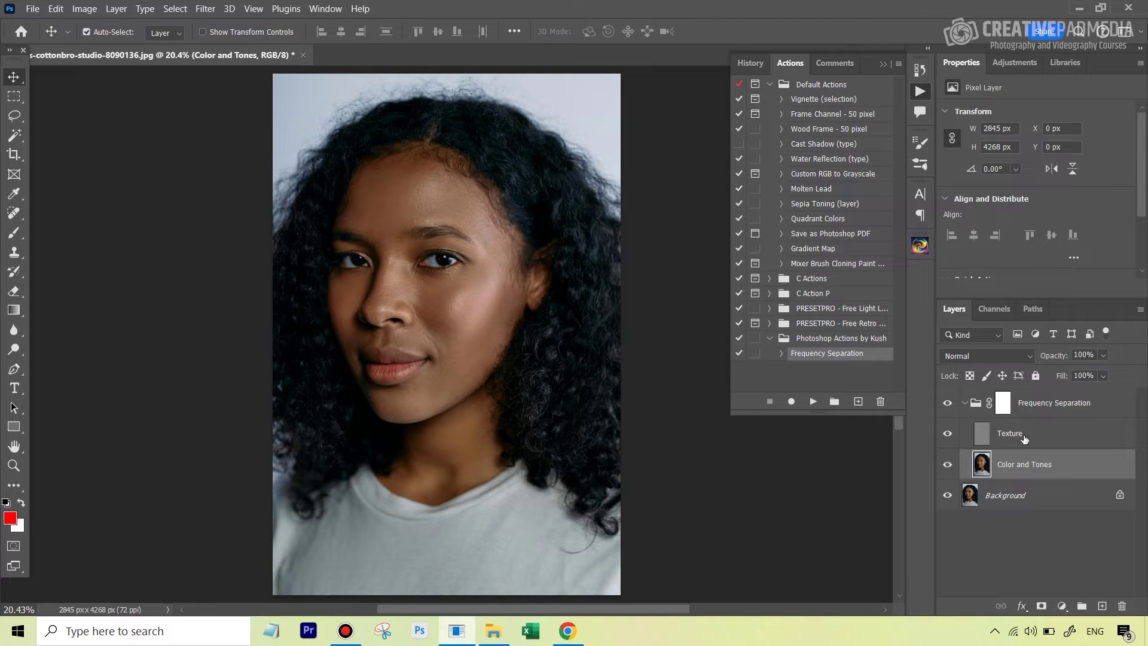
left_click(1029, 439)
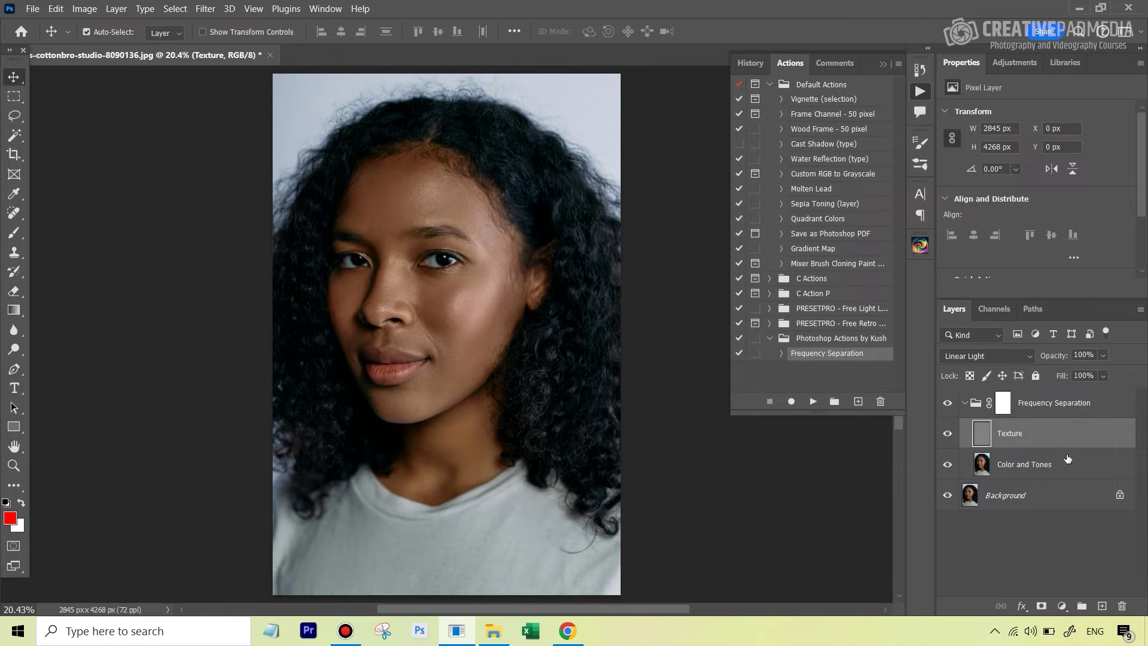
left_click(975, 405)
left_click(966, 404)
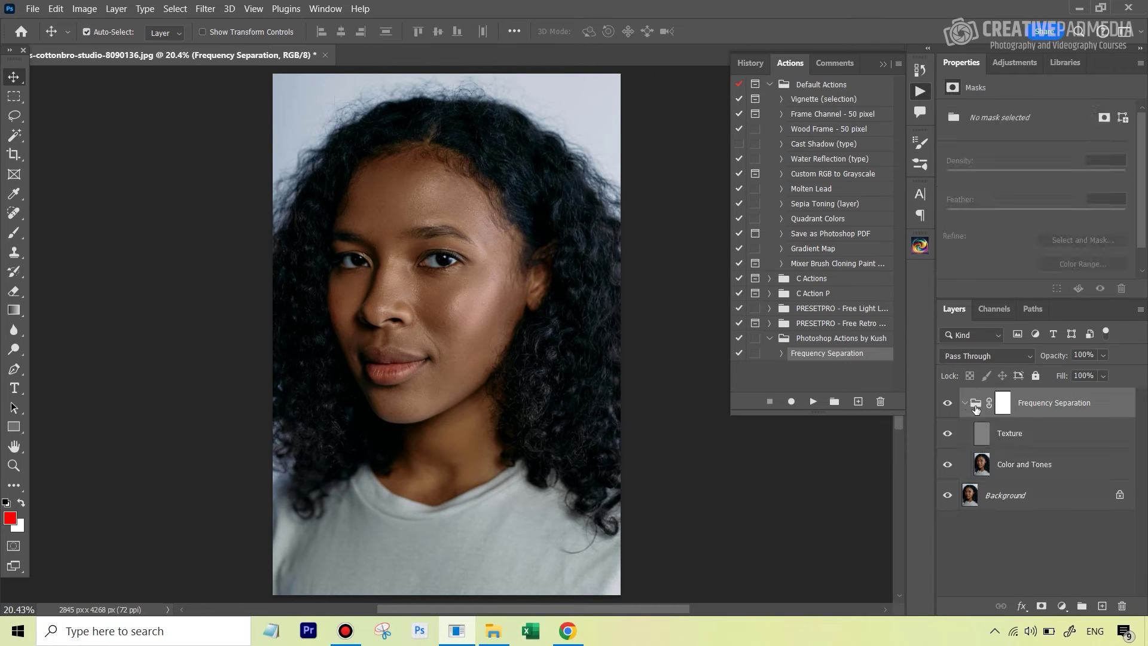
left_click(1047, 459)
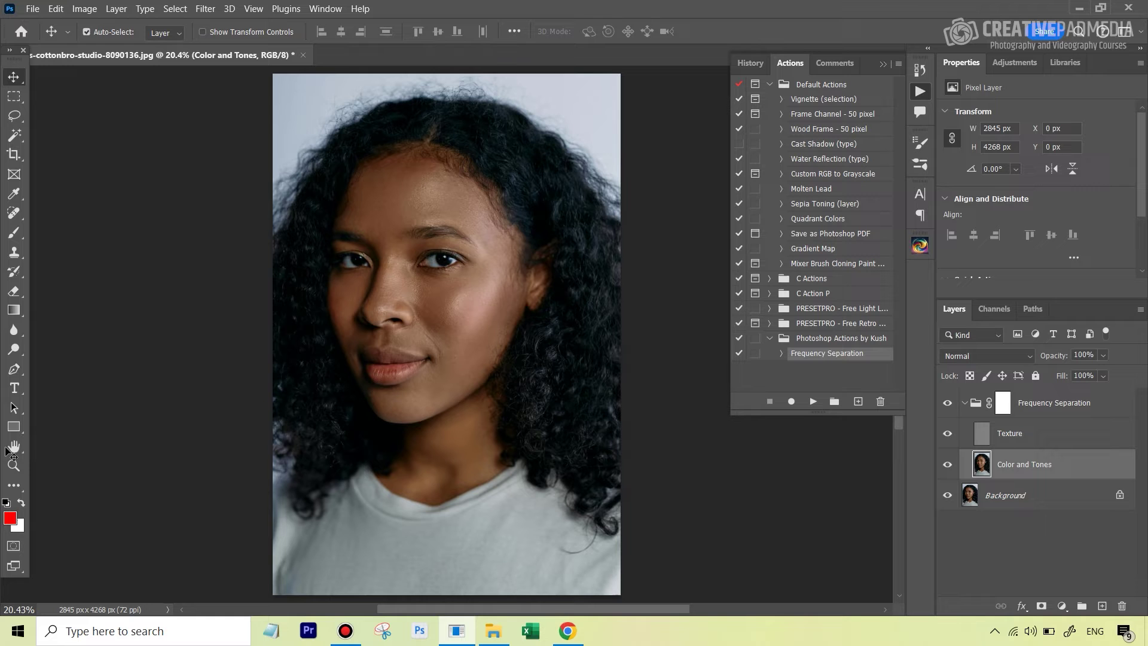
Zoom into the face to about 49% and switch to the Lasso tool
left_click(14, 465)
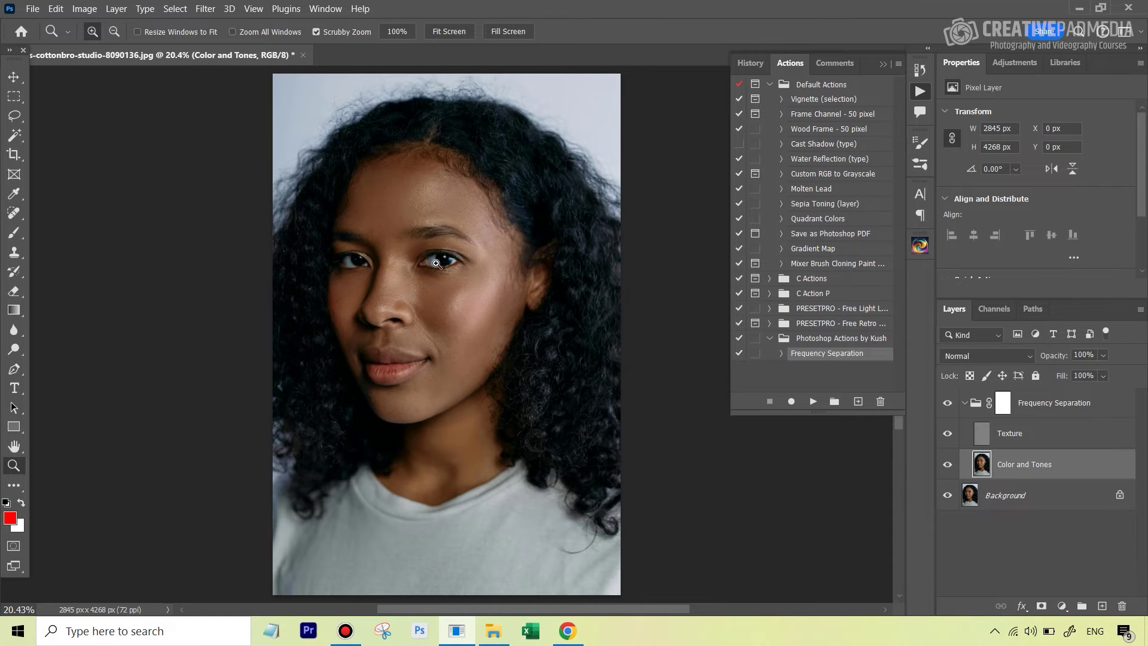
left_click_drag(473, 261, 503, 261)
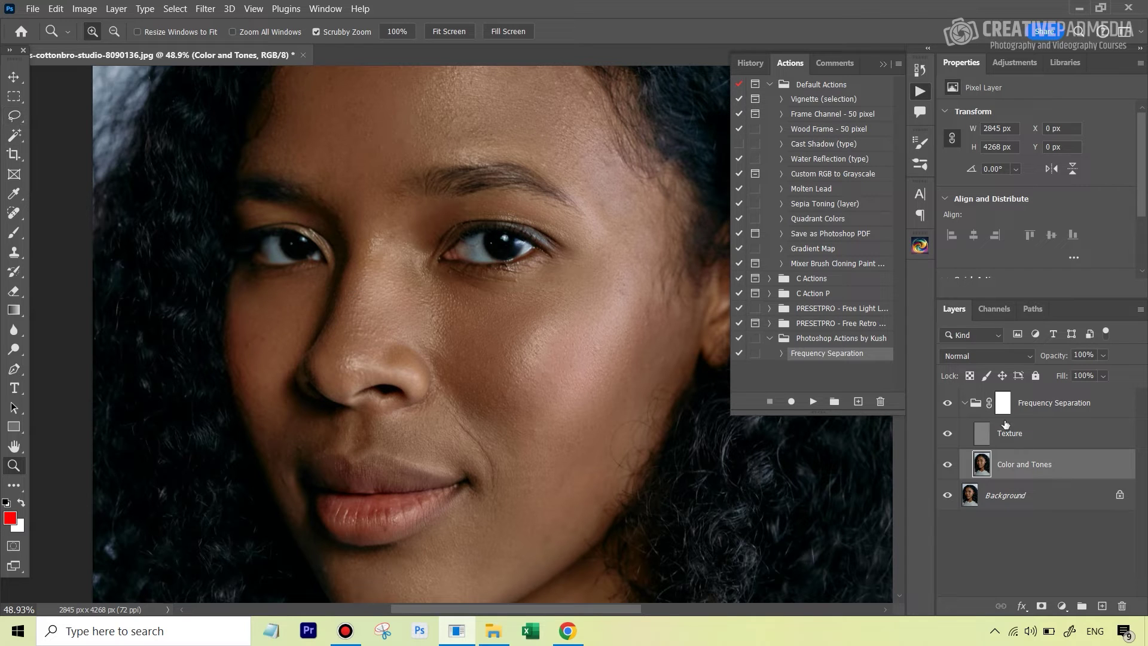
left_click(11, 119)
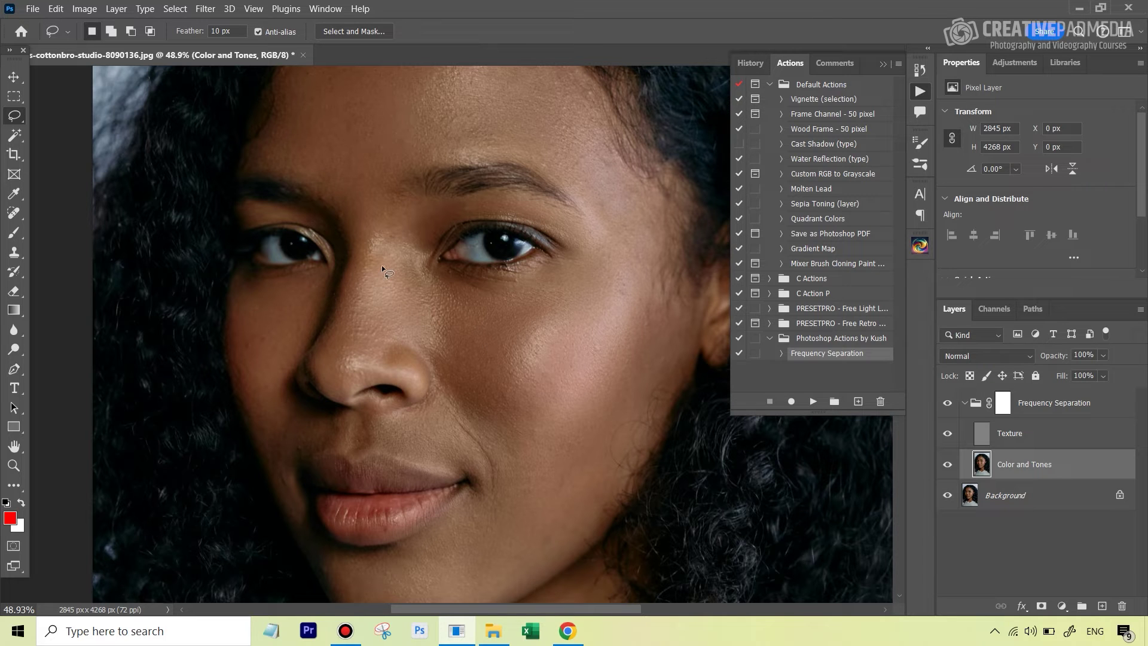
Zoom closer on the nose and lasso a closed selection around the nose bridge
key("z")
mouse_move(383, 264)
left_mouse_down()
mouse_move(416, 261)
mouse_move(409, 211)
left_mouse_up()
key("l")
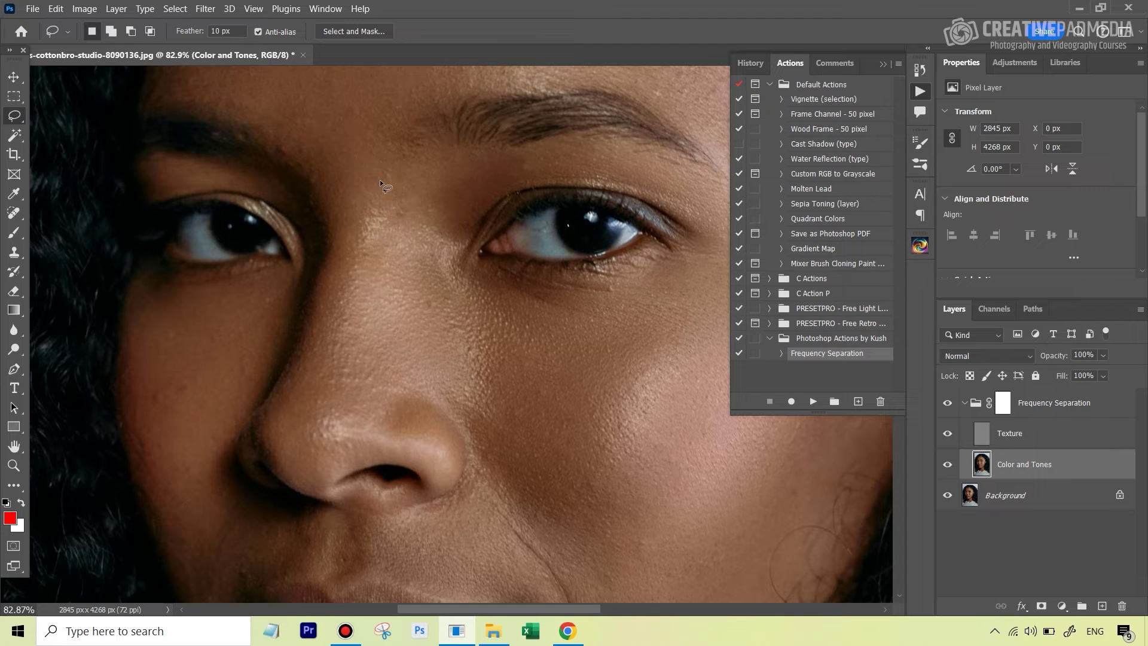
mouse_move(382, 181)
left_mouse_down()
mouse_move(330, 280)
mouse_move(296, 429)
mouse_move(306, 443)
mouse_move(334, 444)
mouse_move(385, 416)
mouse_move(474, 409)
mouse_move(500, 337)
left_mouse_up()
mouse_move(447, 219)
left_mouse_down()
mouse_move(444, 193)
mouse_move(382, 179)
left_mouse_up()
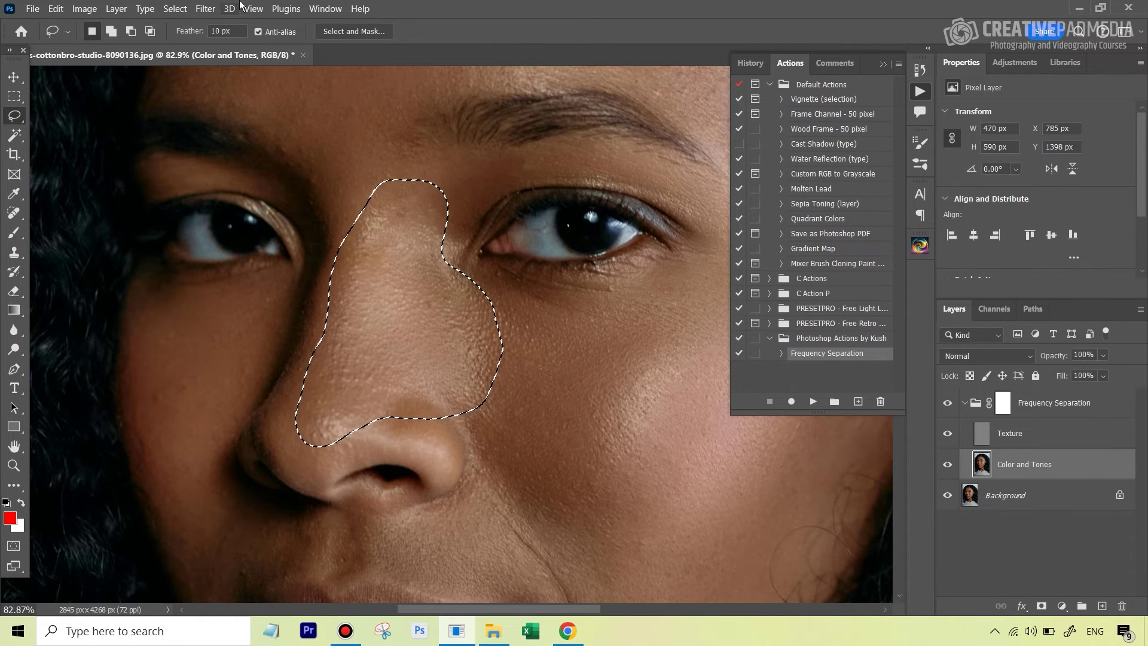
Apply Gaussian Blur with a 26.3-pixel radius to the nose bridge selection
left_click(205, 10)
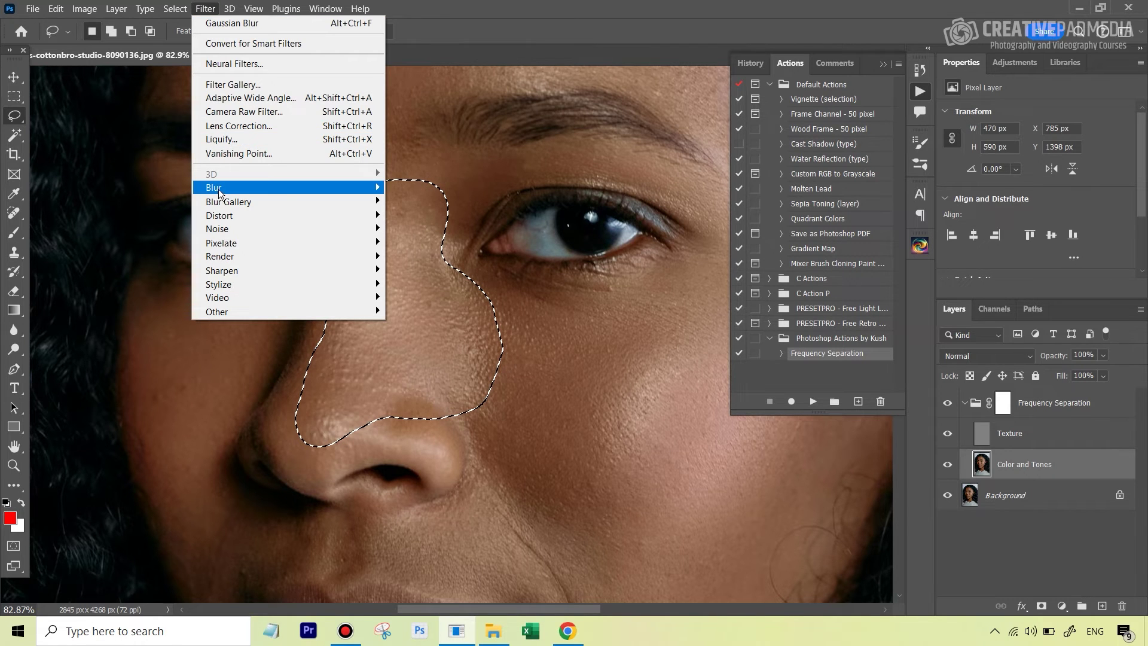
mouse_move(221, 188)
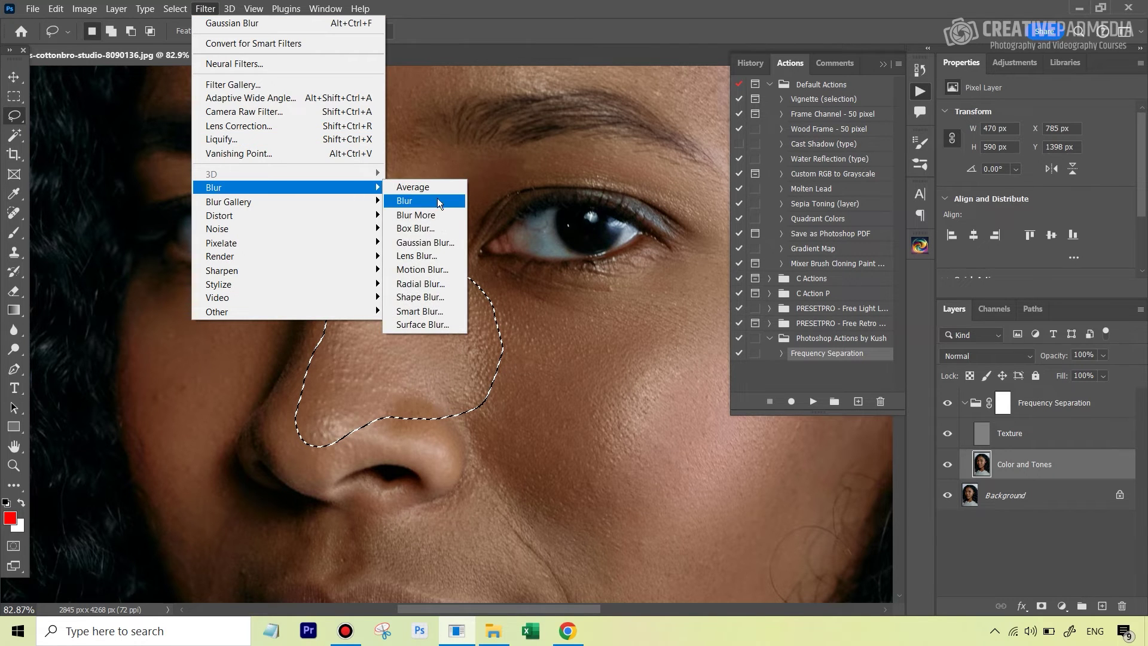
left_click(429, 242)
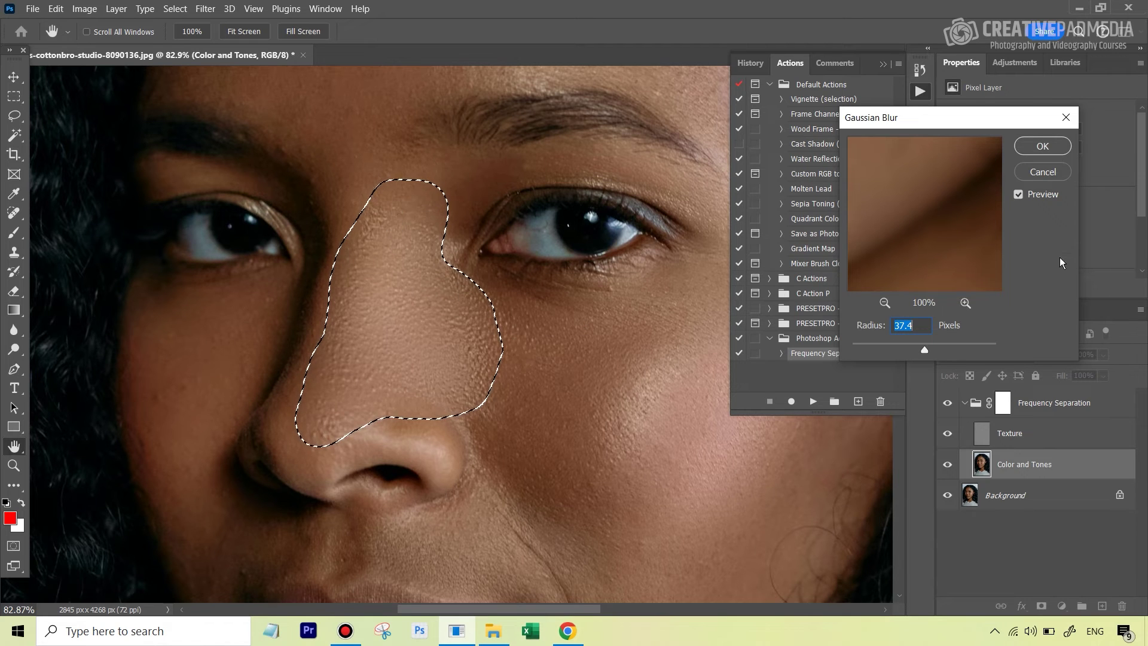
left_click(877, 343)
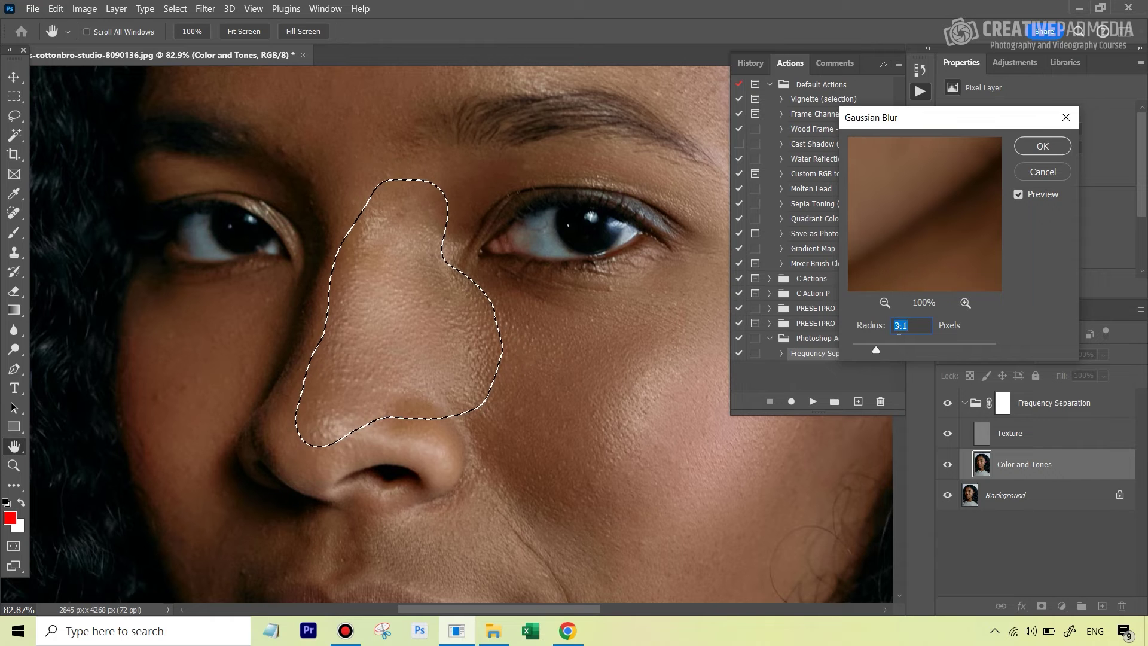
mouse_move(871, 339)
left_mouse_down()
mouse_move(843, 342)
mouse_move(855, 344)
left_mouse_up()
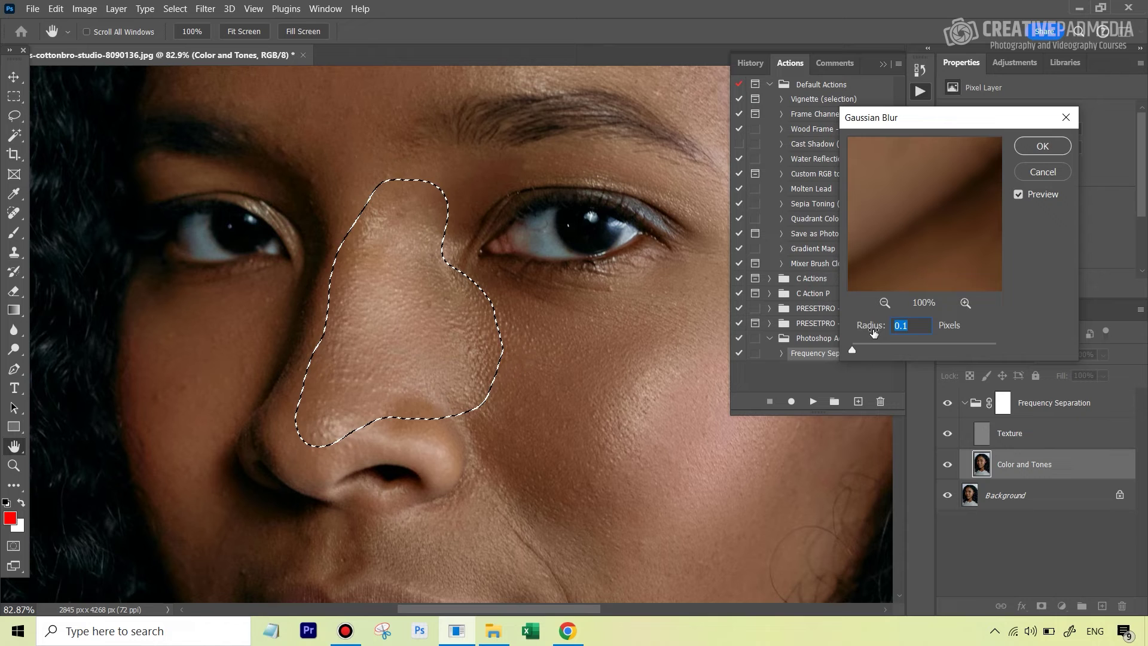
left_click_drag(853, 350, 868, 346)
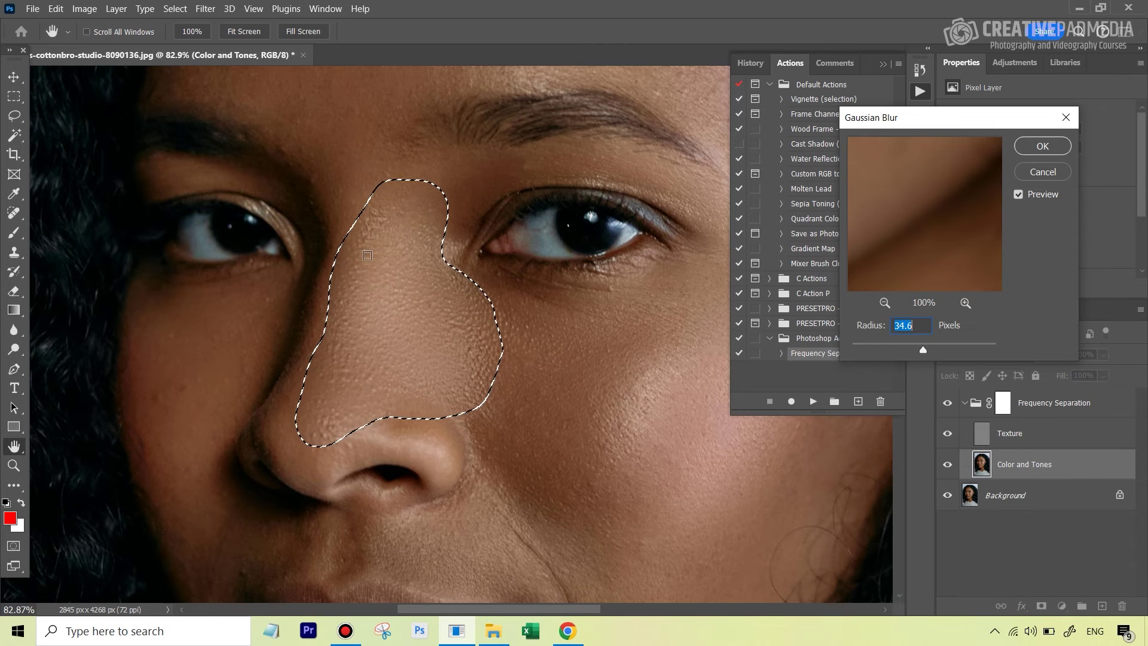
left_click(968, 347)
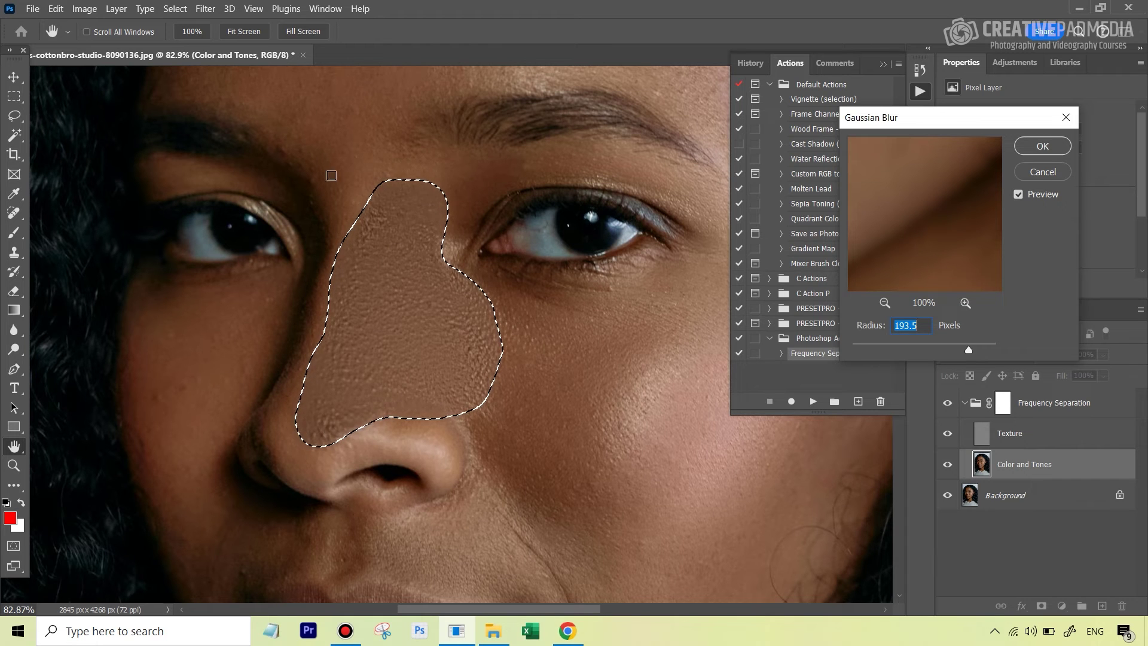
left_click(919, 348)
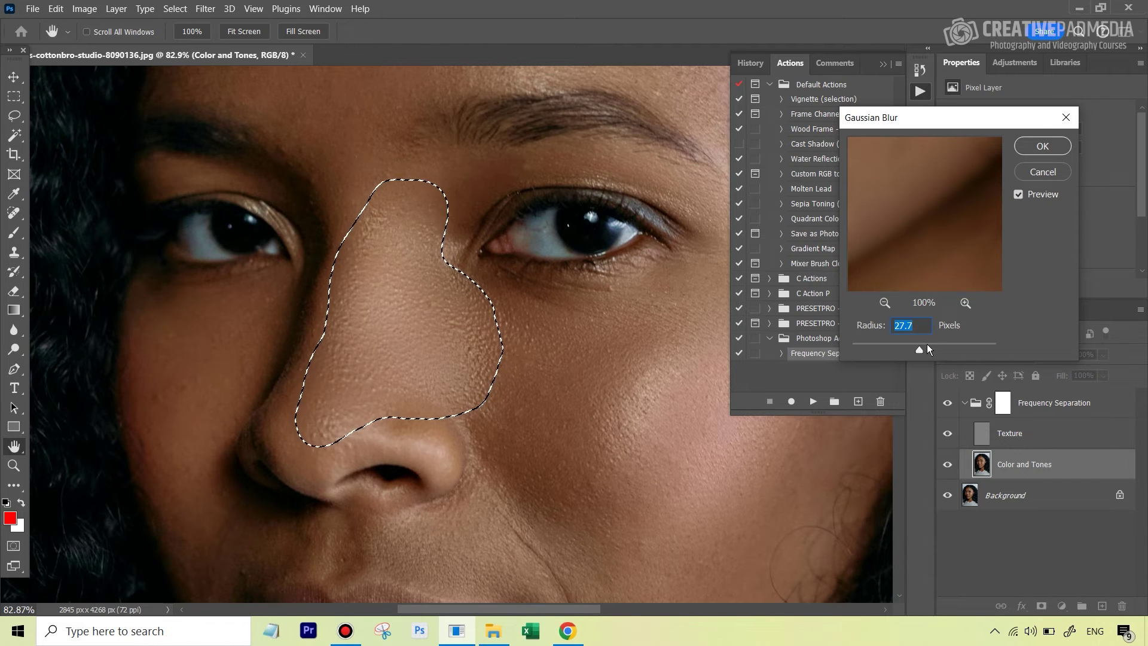
left_click(906, 347)
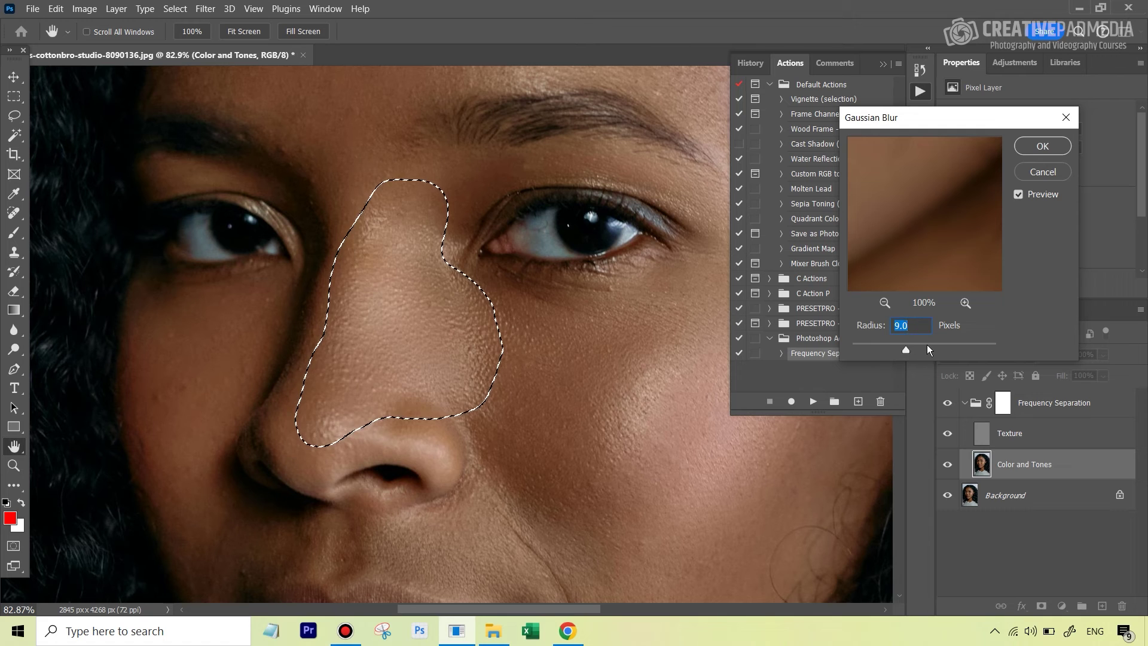
left_click(920, 345)
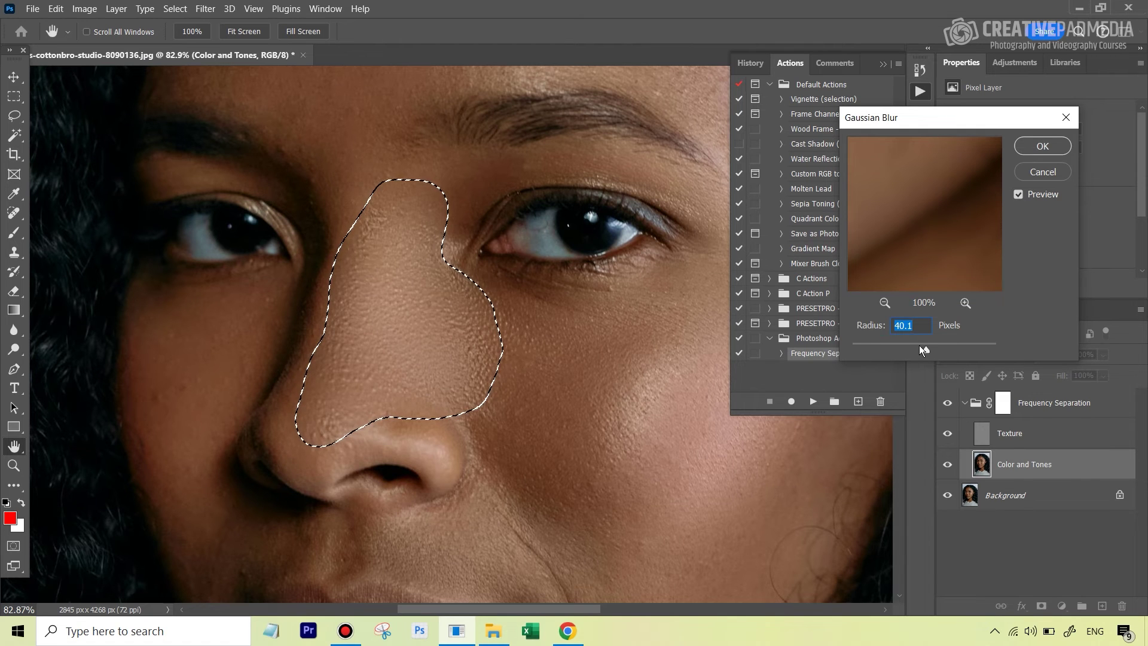
left_click(918, 347)
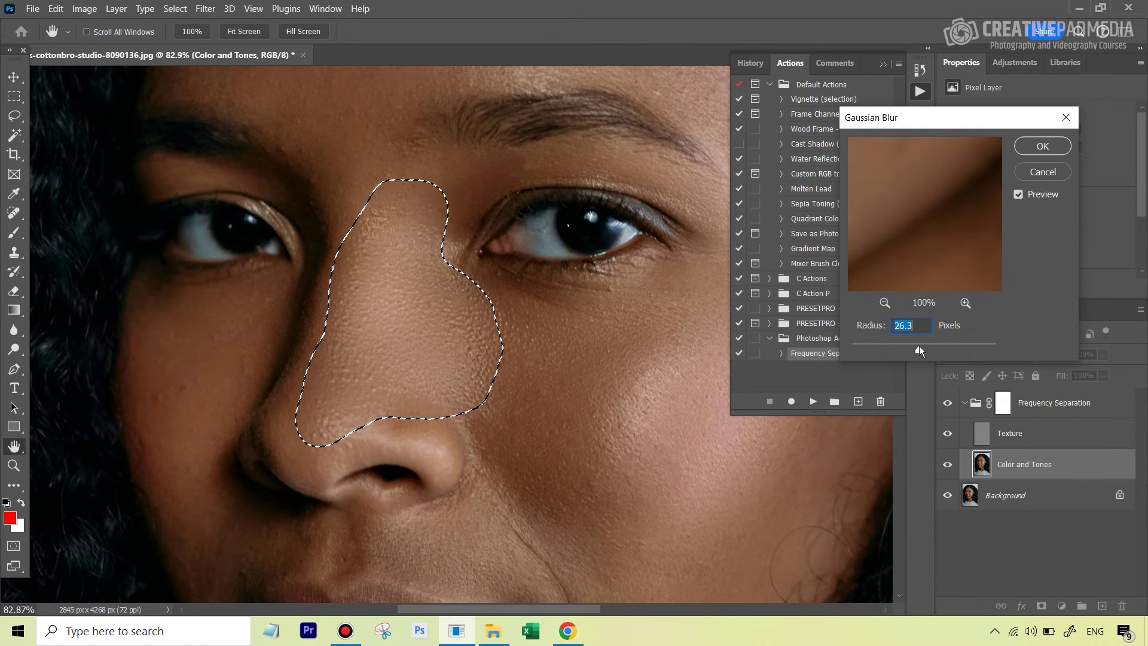
left_click(1041, 147)
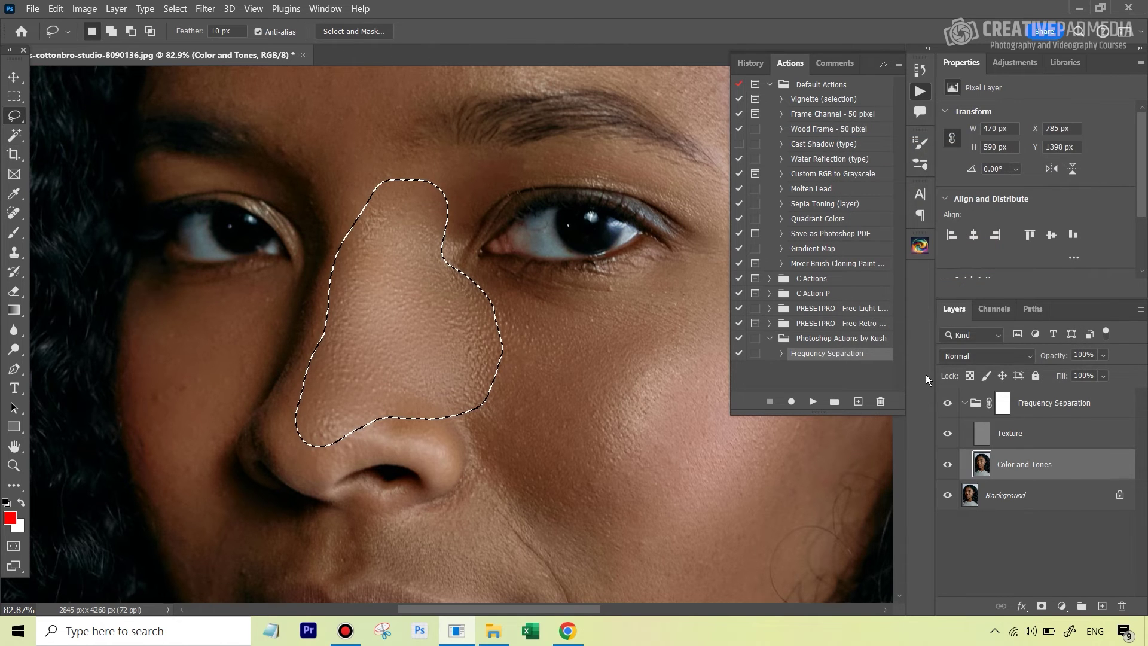
Deselect the nose and toggle the Frequency Separation group to compare before and after
left_click(460, 429)
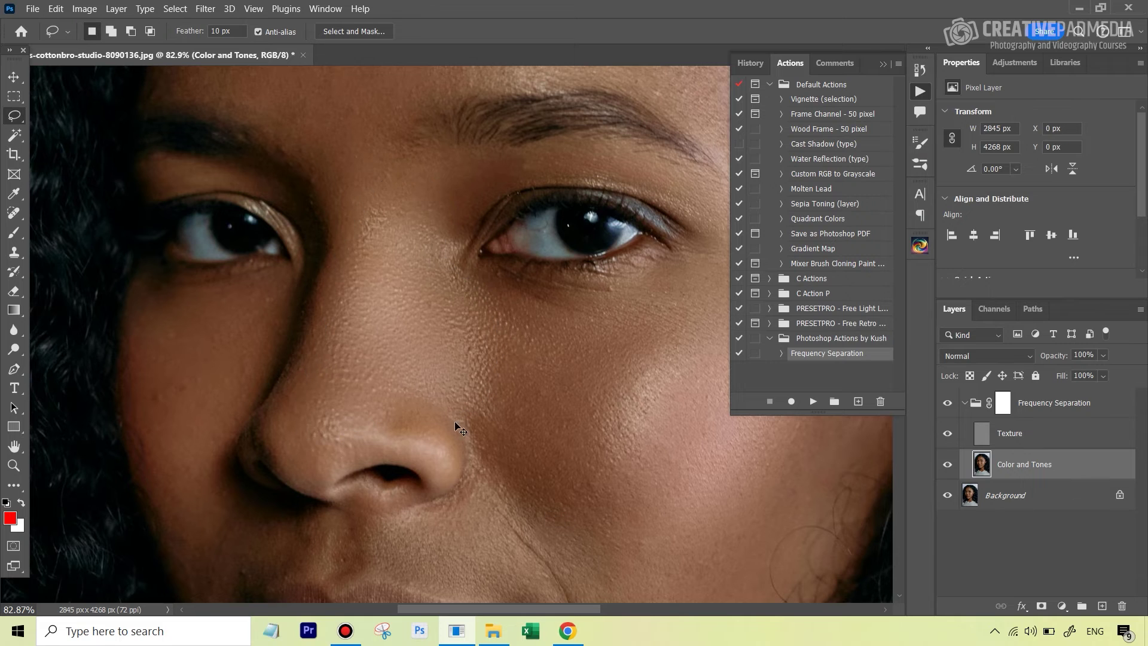
left_click(946, 408)
left_click(946, 408)
left_click(946, 408)
Lasso the right cheek below the eye and reapply the last Gaussian Blur
mouse_move(567, 396)
left_mouse_down()
mouse_move(585, 515)
mouse_move(629, 487)
mouse_move(664, 436)
mouse_move(674, 345)
left_mouse_up()
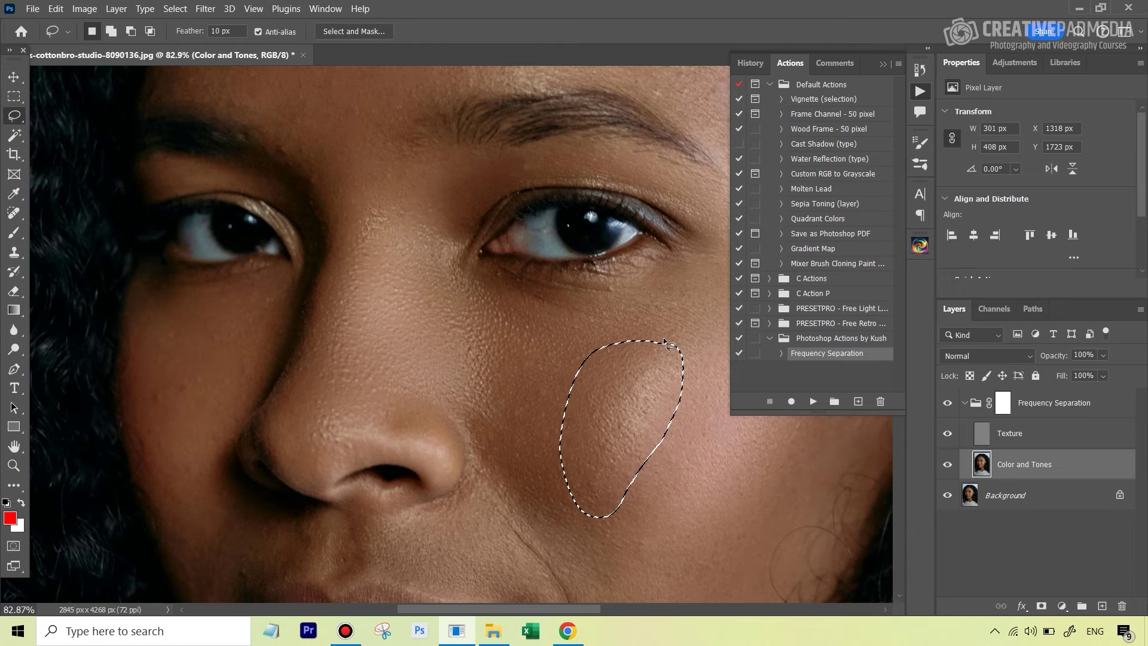
left_click(205, 8)
key("Escape")
key("Down")
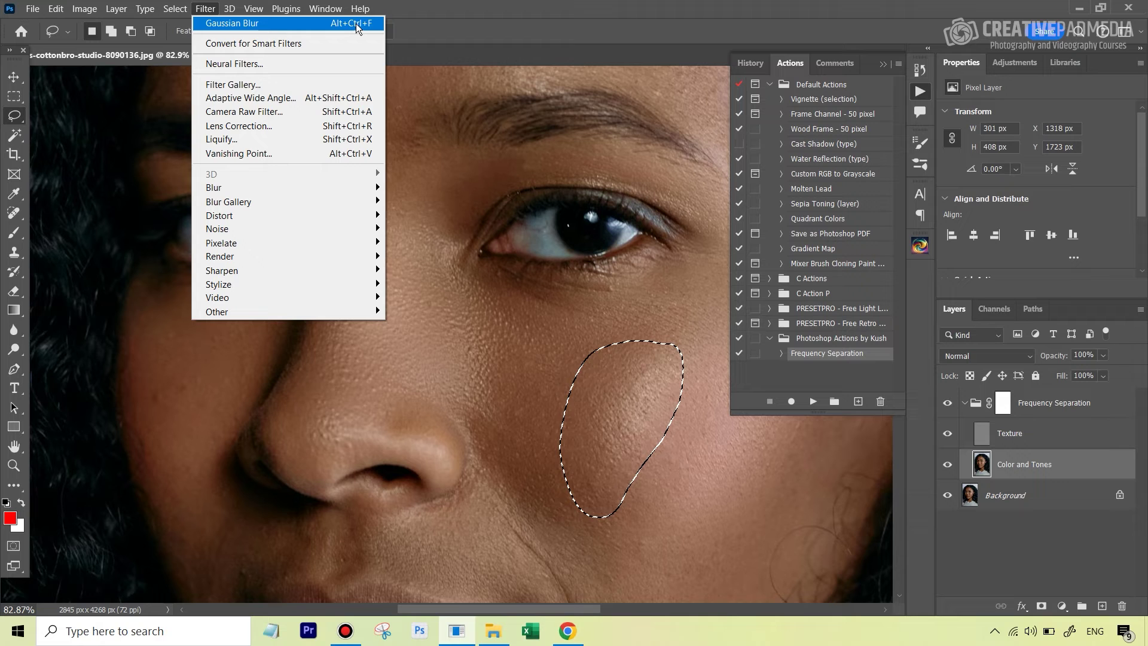
left_click(604, 10)
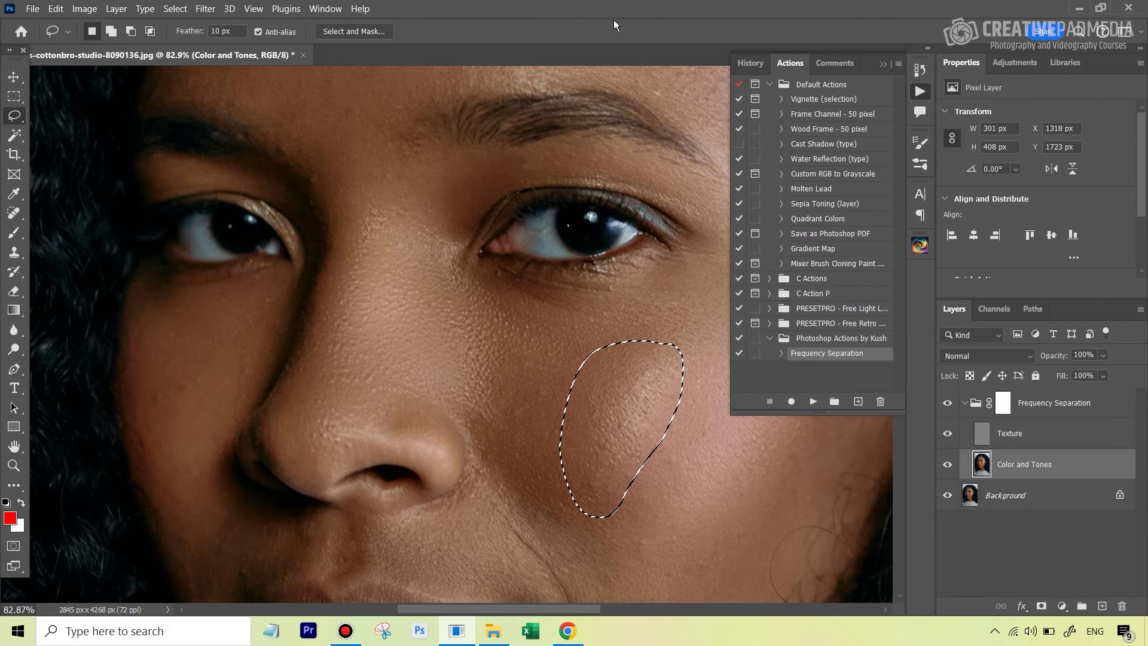
Collapse the Actions panel and lasso the skin between the nose and mouth corner
key("ctrl+d")
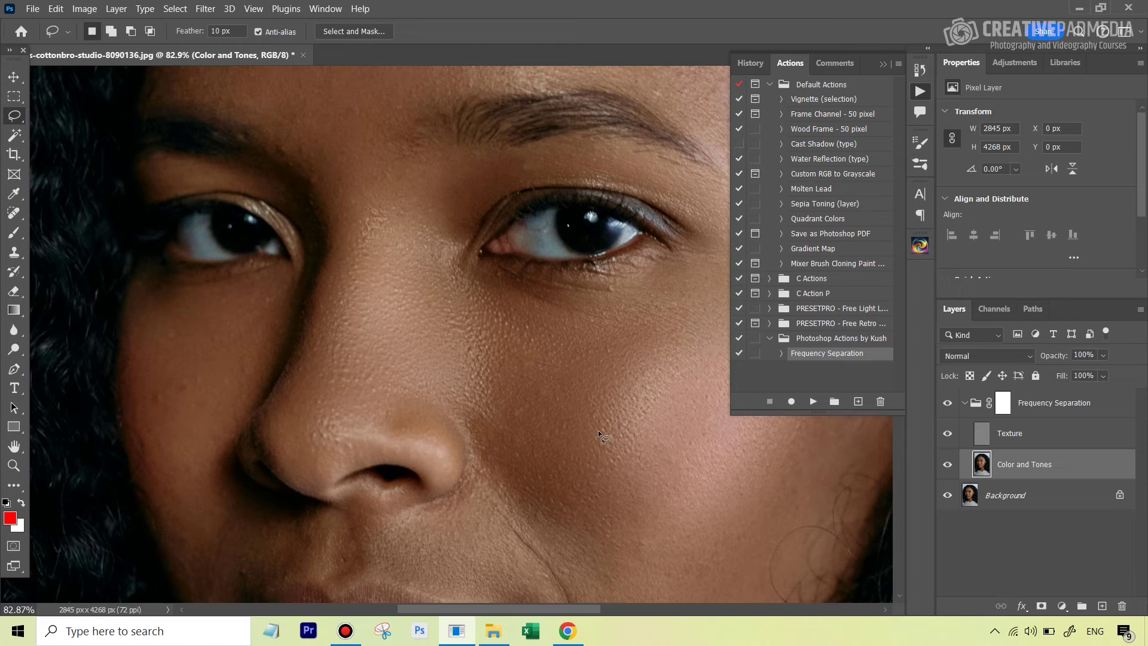
left_click(885, 64)
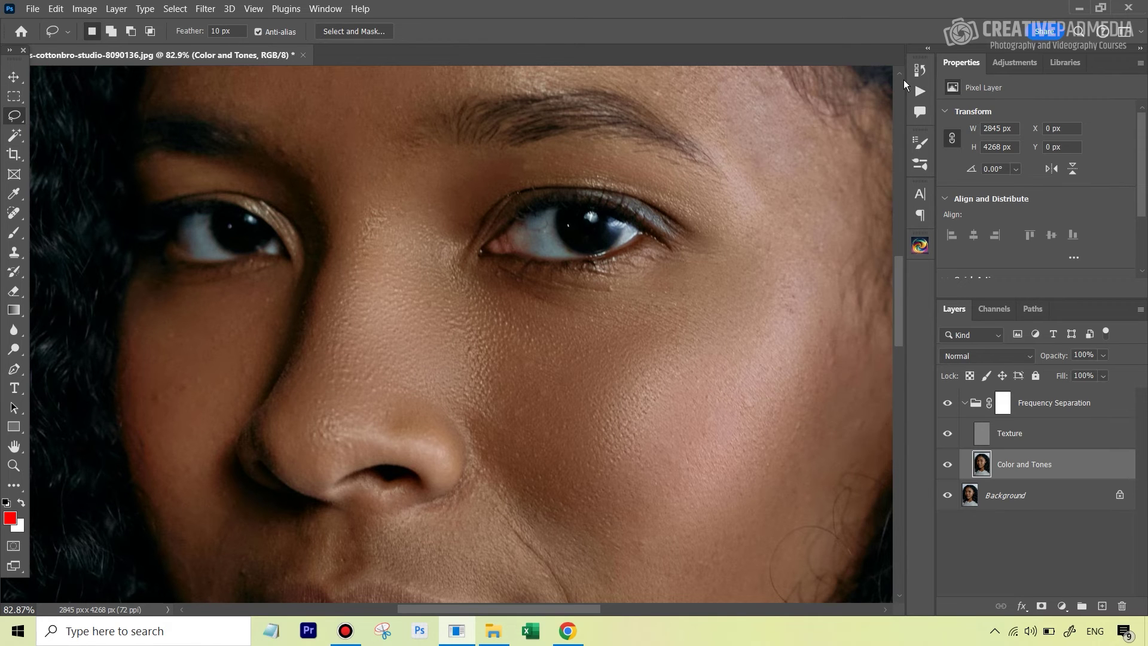
left_click_drag(900, 296, 895, 345)
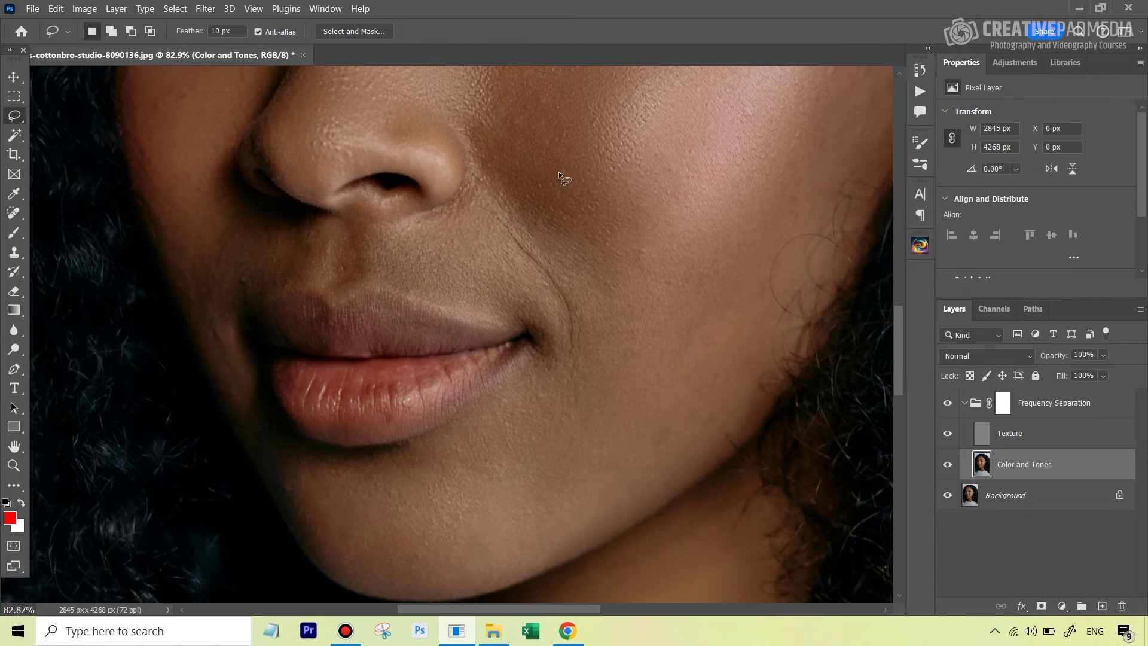
mouse_move(532, 162)
left_mouse_down()
mouse_move(471, 210)
mouse_move(337, 246)
mouse_move(523, 312)
mouse_move(536, 305)
mouse_move(565, 235)
mouse_move(573, 176)
mouse_move(532, 165)
left_mouse_up()
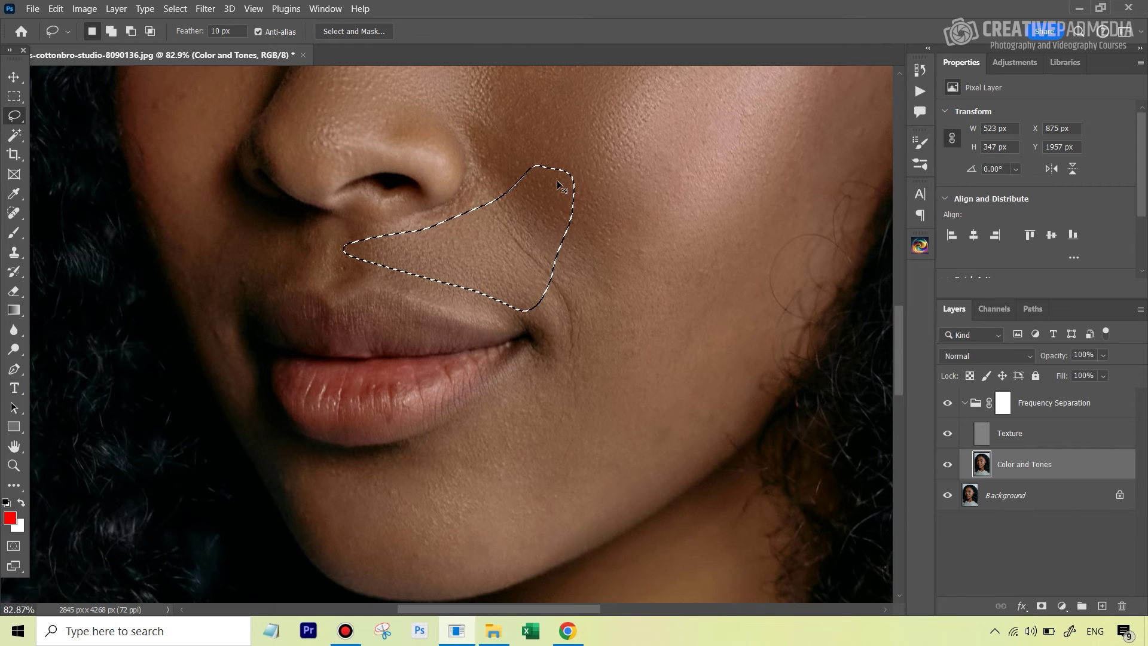
left_click(666, 205)
Lasso the uneven forehead skin, then clear the selection
left_click_drag(898, 326, 913, 225)
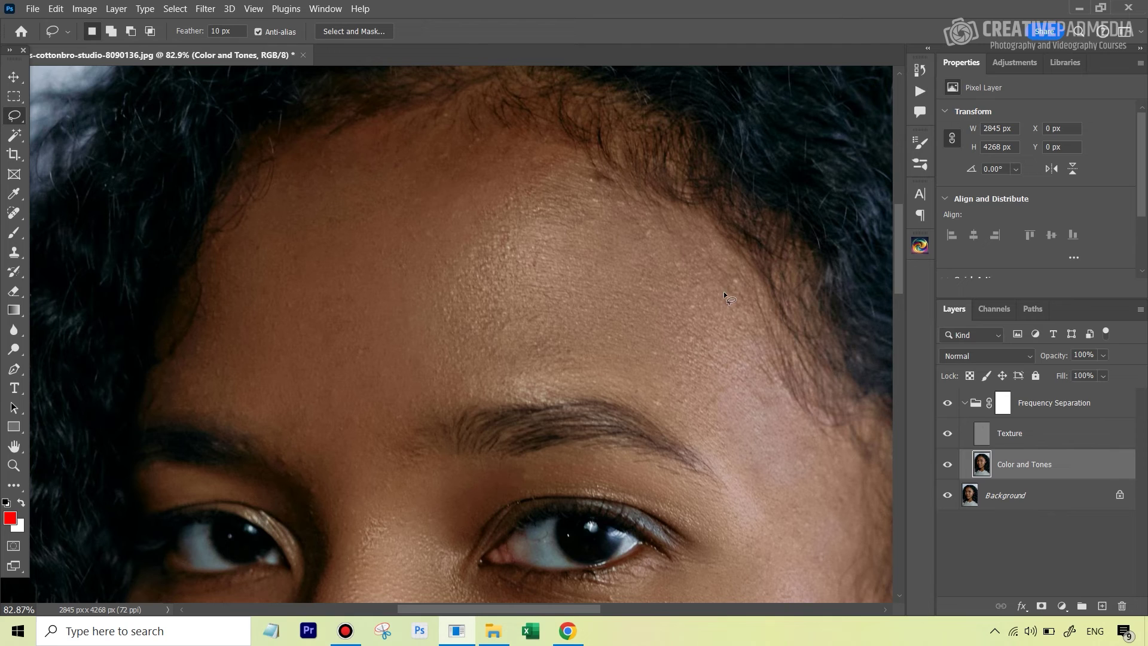
mouse_move(580, 182)
left_mouse_down()
mouse_move(395, 201)
mouse_move(348, 250)
mouse_move(334, 299)
mouse_move(328, 356)
mouse_move(349, 395)
mouse_move(408, 400)
mouse_move(457, 377)
mouse_move(687, 373)
mouse_move(718, 312)
mouse_move(684, 247)
mouse_move(585, 187)
left_mouse_up()
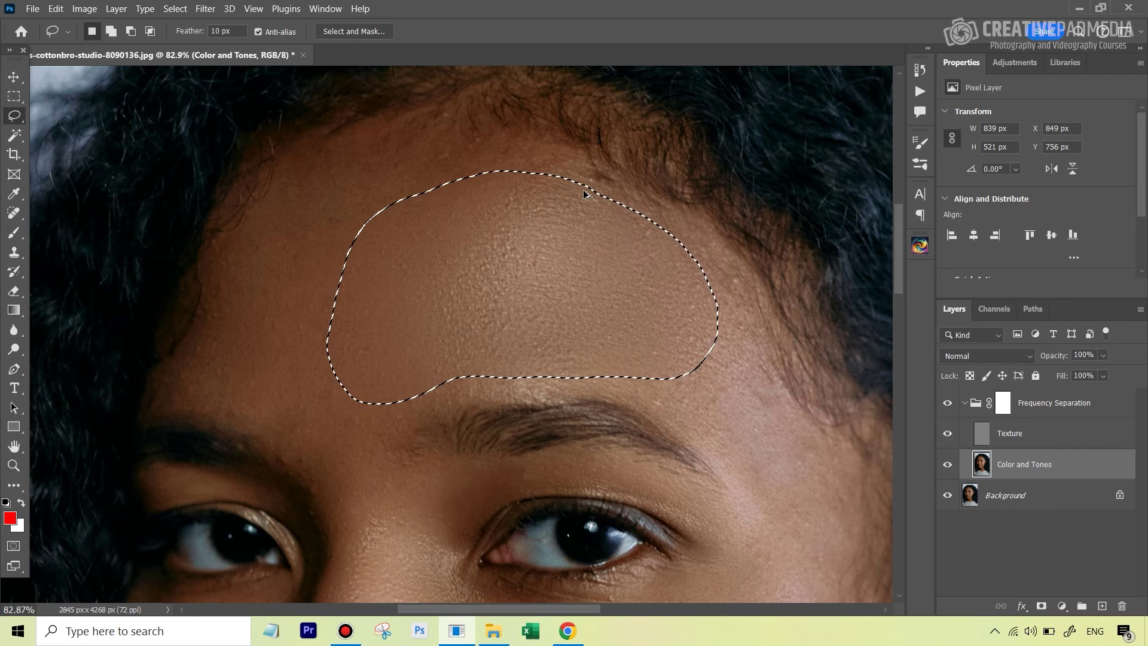
key("ctrl+d")
Zoom out to about 34% to see the whole face, returning to the Lasso
key("z")
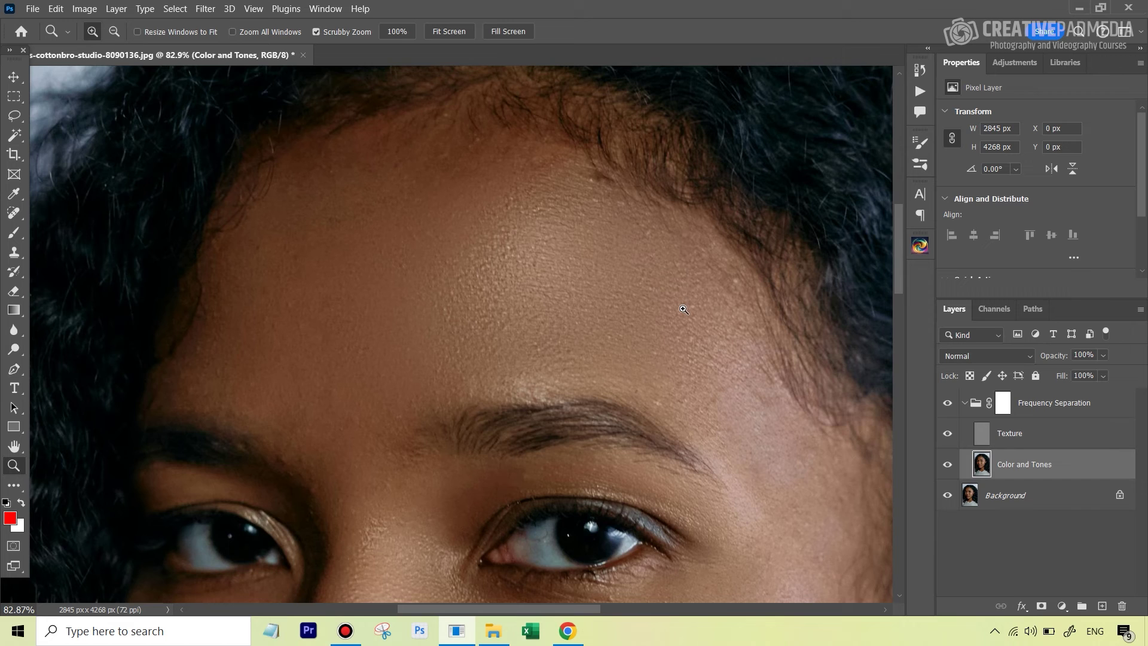
left_click_drag(684, 305, 635, 302)
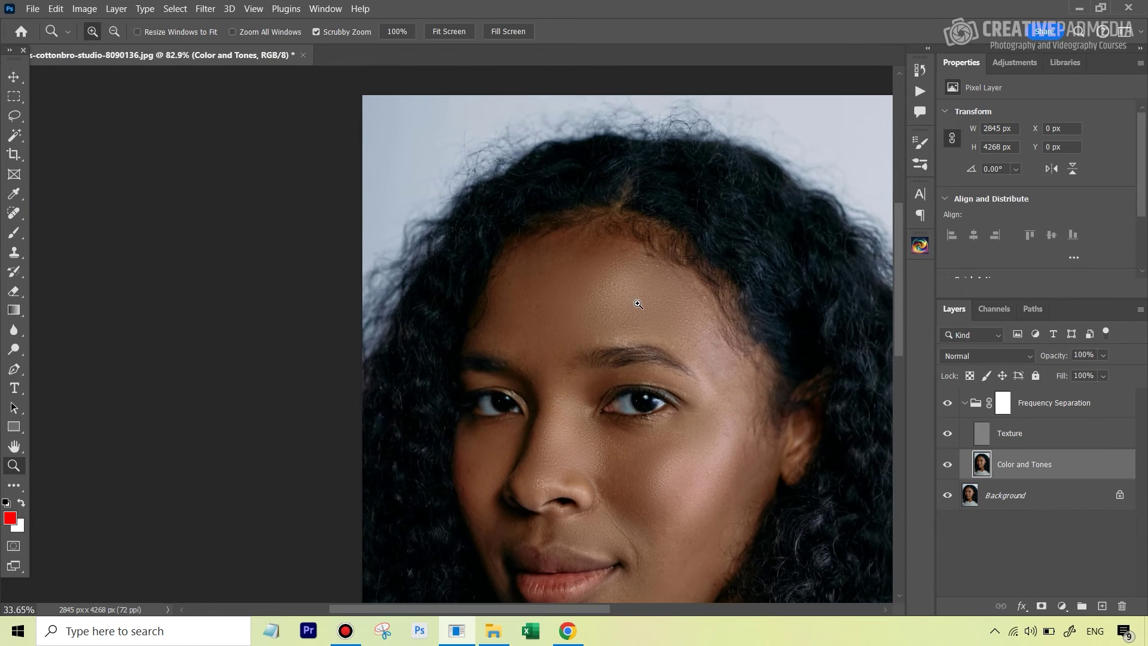
key("l")
left_click_drag(898, 313, 895, 338)
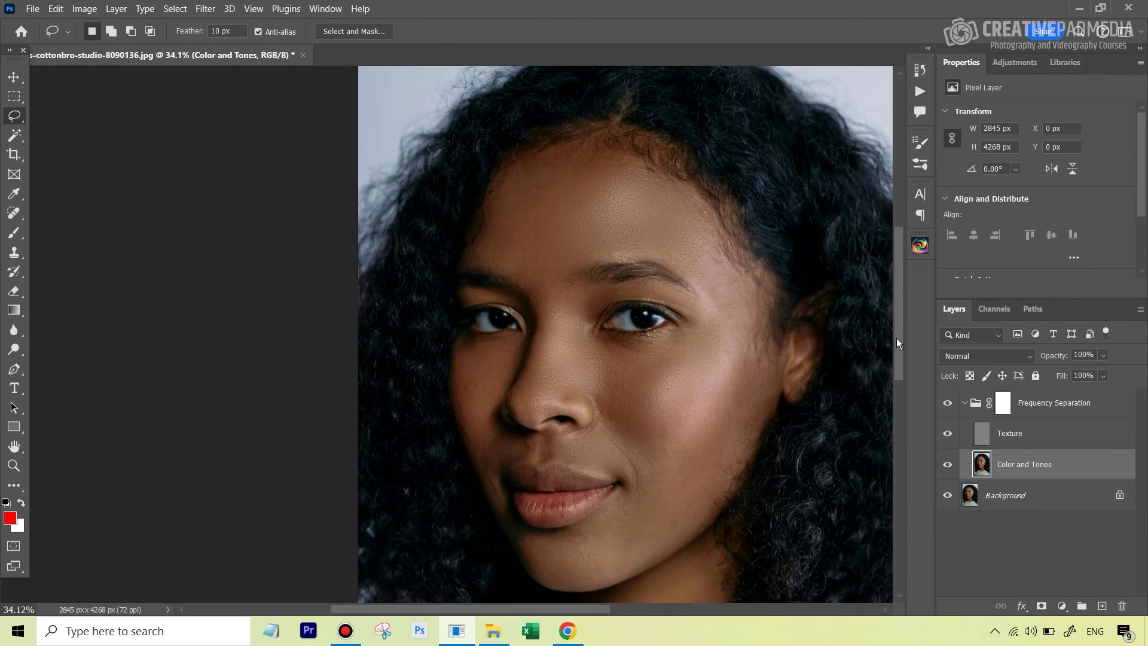
Toggle the Frequency Separation group's visibility to compare, then select the group
left_click(952, 404)
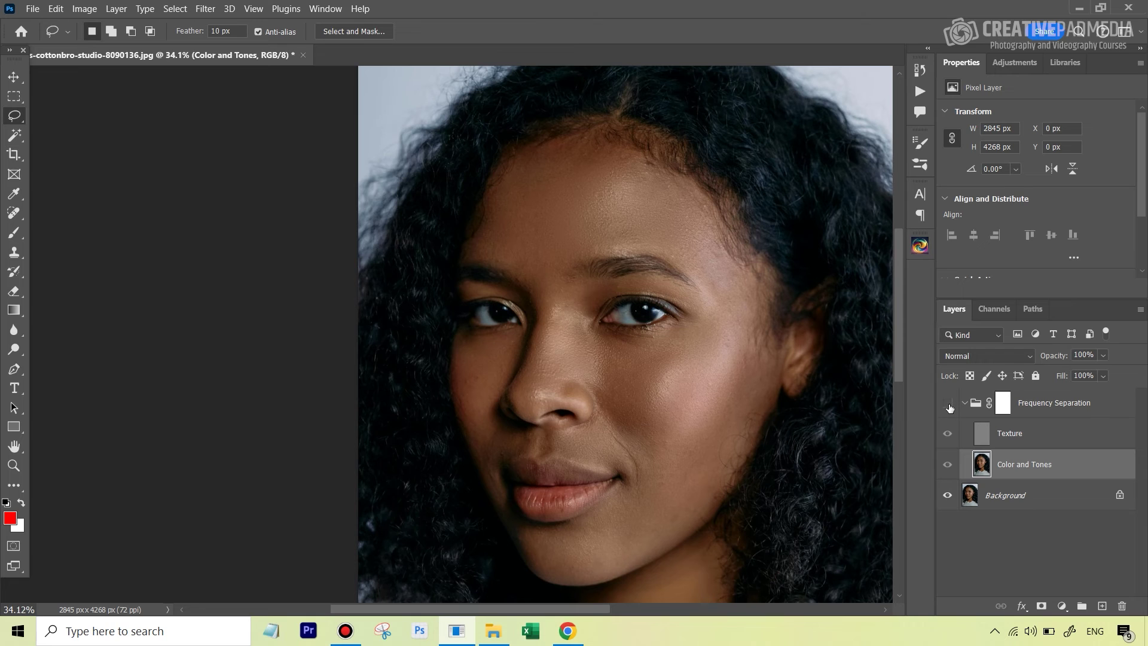
left_click(951, 405)
left_click(950, 404)
left_click(950, 404)
left_click(951, 404)
left_click(950, 405)
left_click(1051, 412)
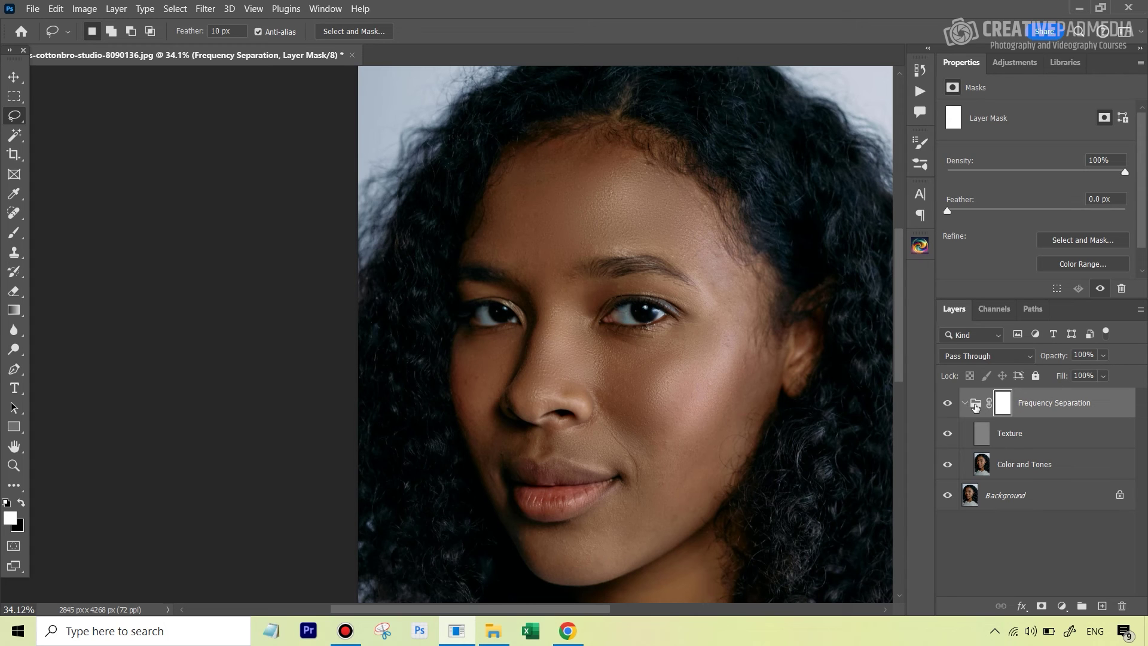
Lower the Frequency Separation group's opacity to about 45% and compare with the original
left_click(1103, 356)
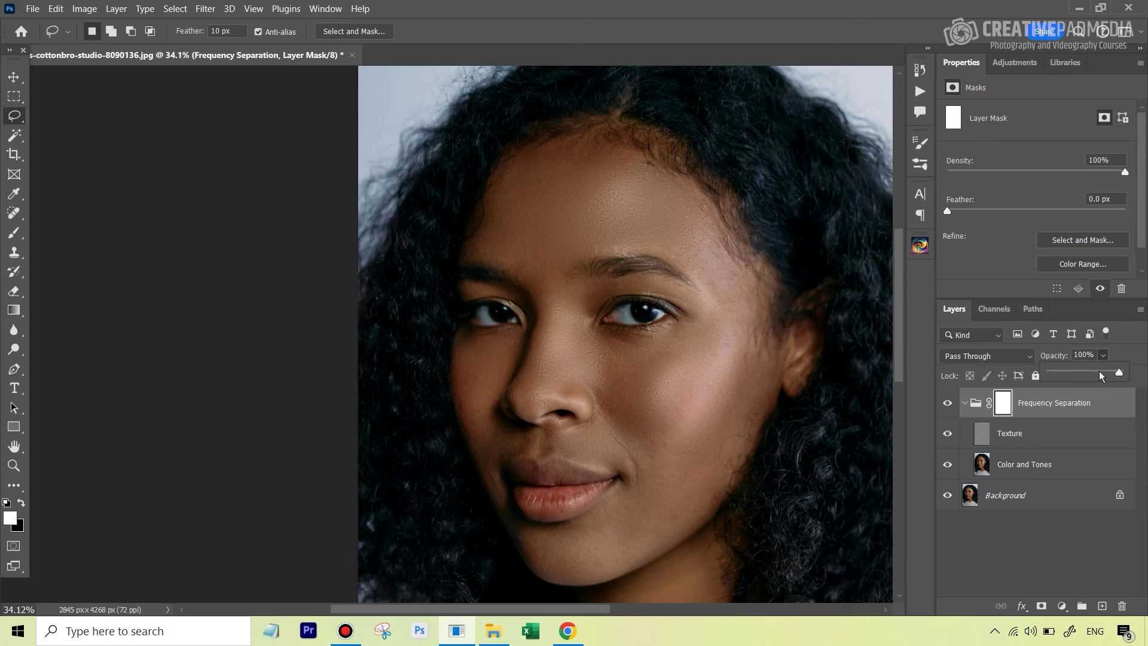
left_click_drag(1100, 375, 1084, 369)
left_click(946, 404)
left_click(950, 405)
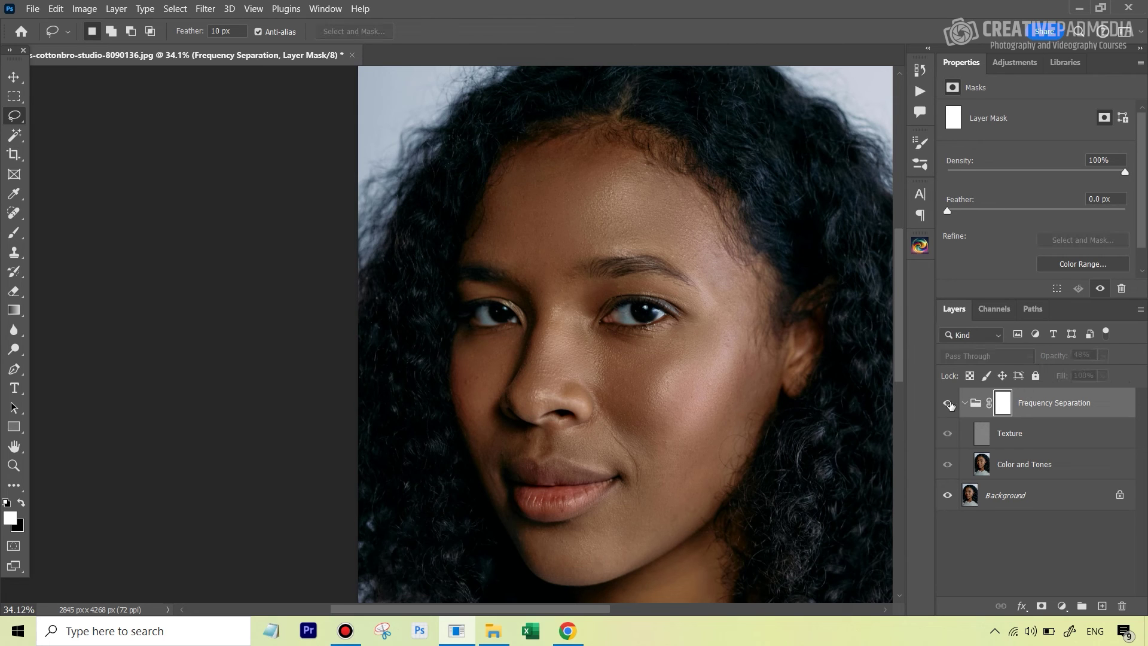
left_click(949, 405)
left_click(950, 405)
left_click(950, 405)
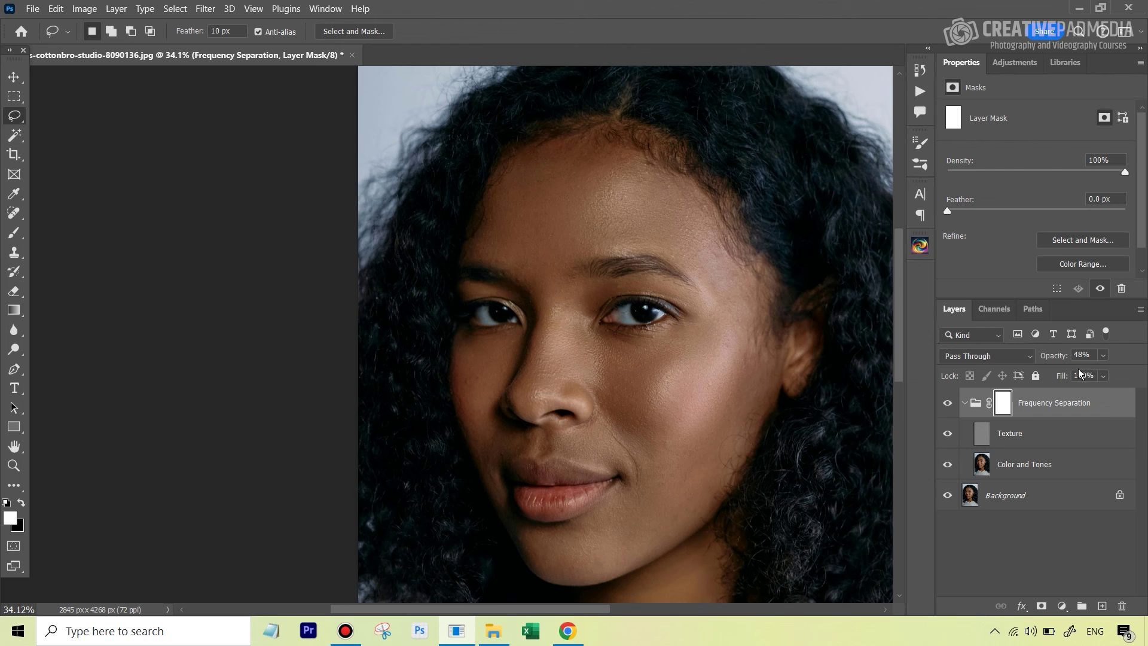
Raise the group's opacity to 78% and compare before and after
left_click(1104, 355)
left_click_drag(1102, 372, 1123, 372)
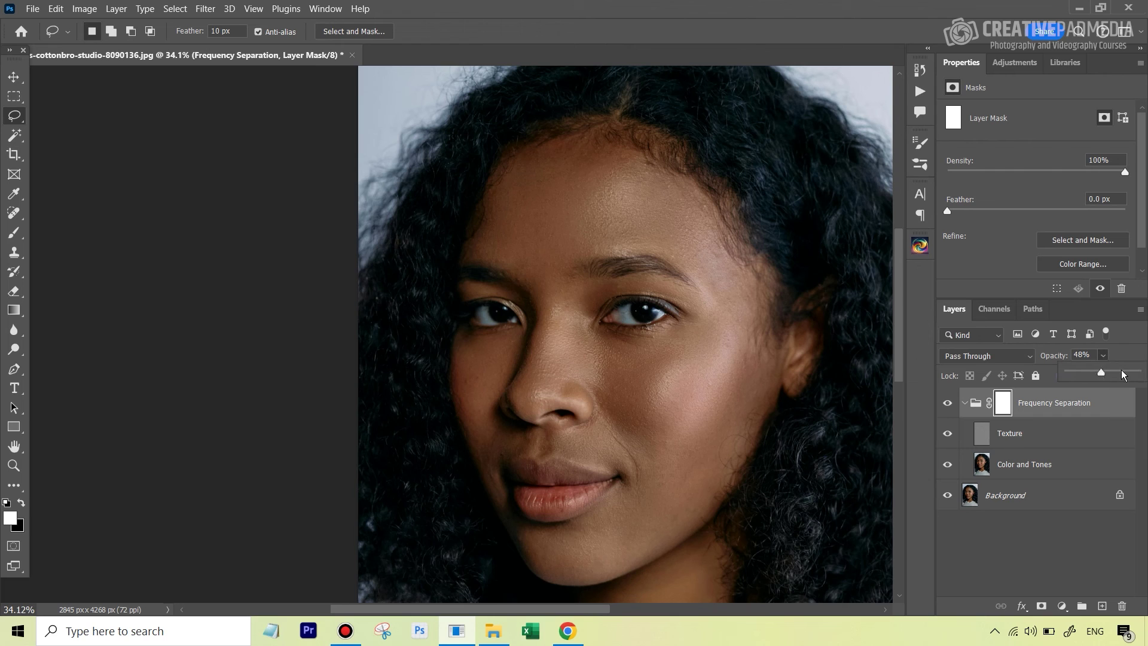
left_click(951, 403)
left_click(951, 403)
left_click(950, 403)
left_click(951, 403)
left_click(950, 403)
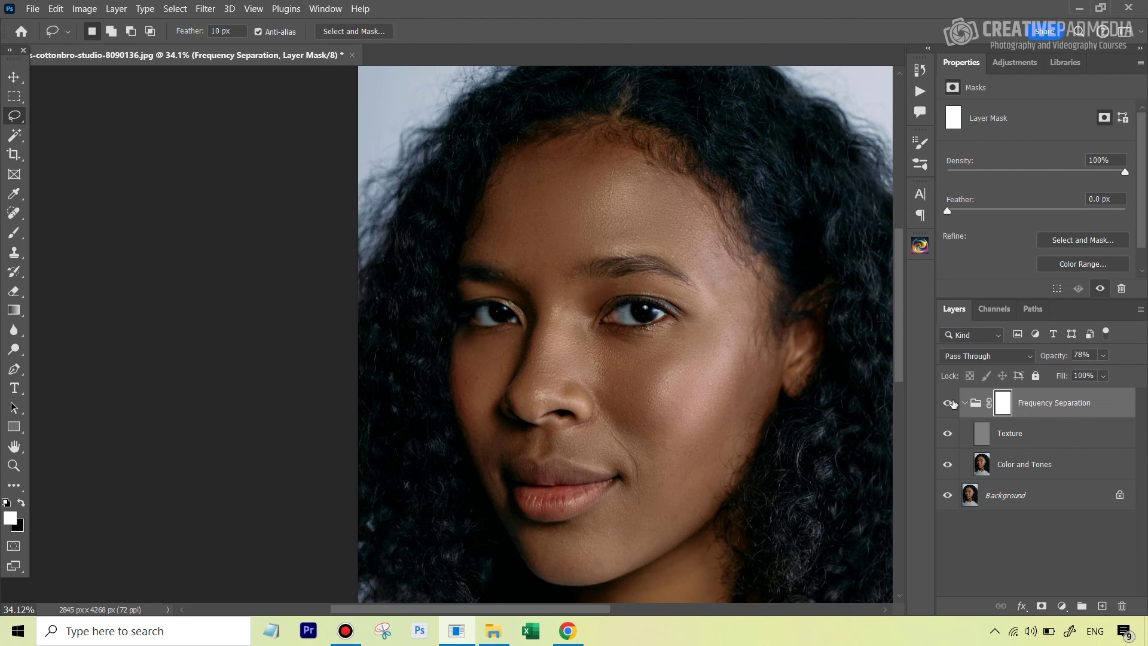